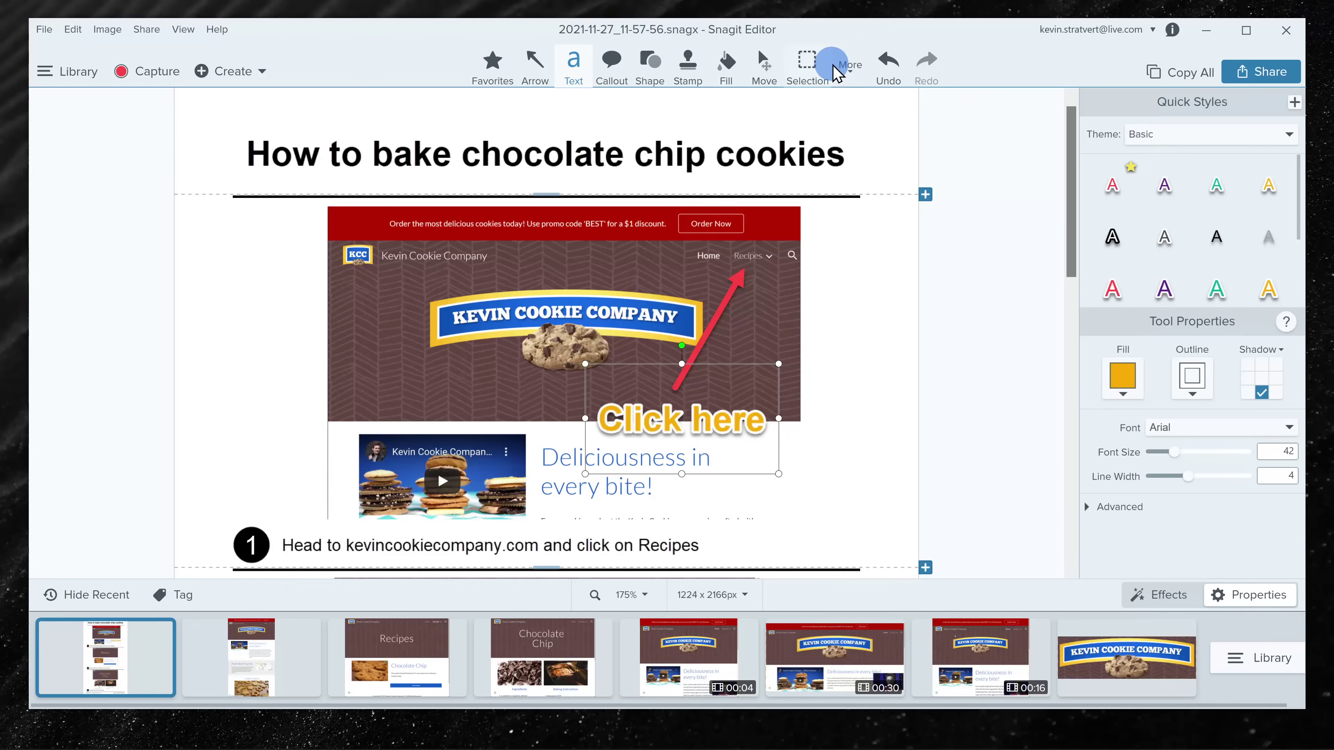
Step: Write 'Here you go! Enjoy the most delicious cookies!' in the empty callout and add cookie stamps
{"action": "left_click", "coordinate": [843, 68]}
{"action": "left_click", "coordinate": [699, 371]}
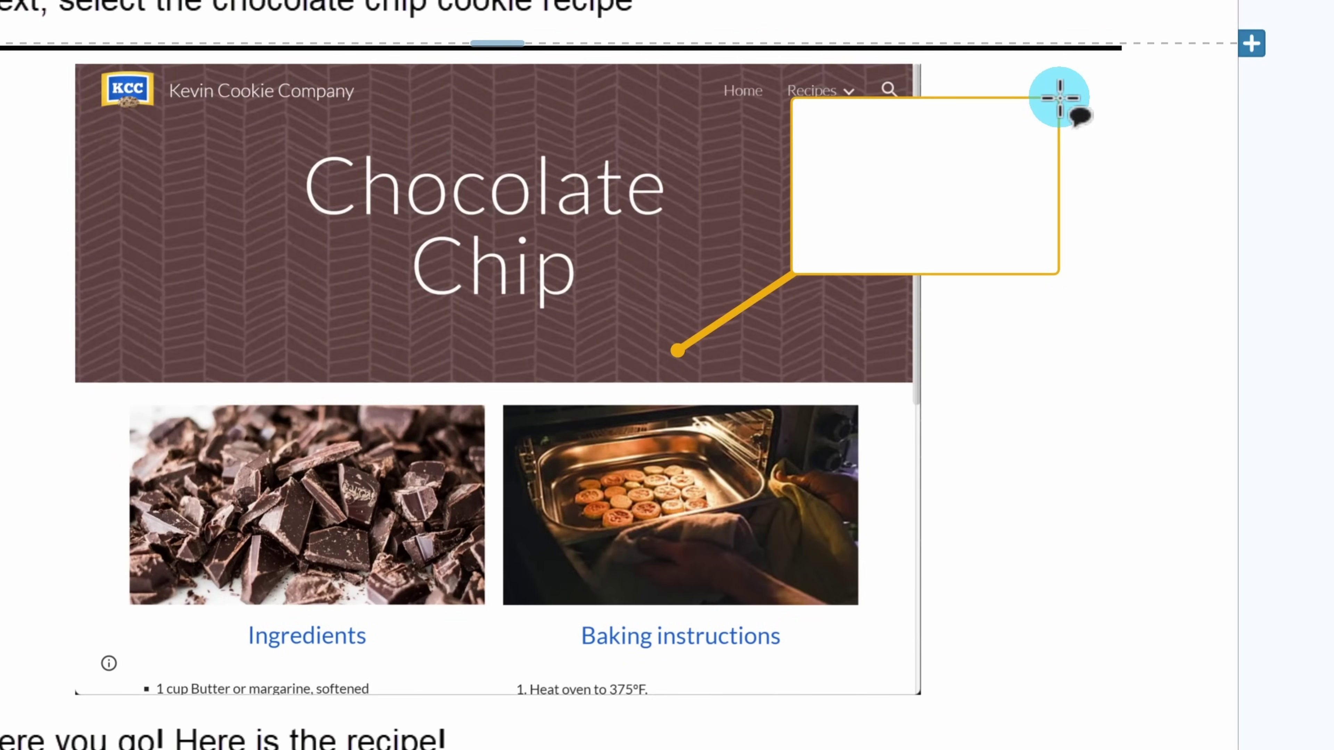
{"action": "left_click", "coordinate": [945, 175]}
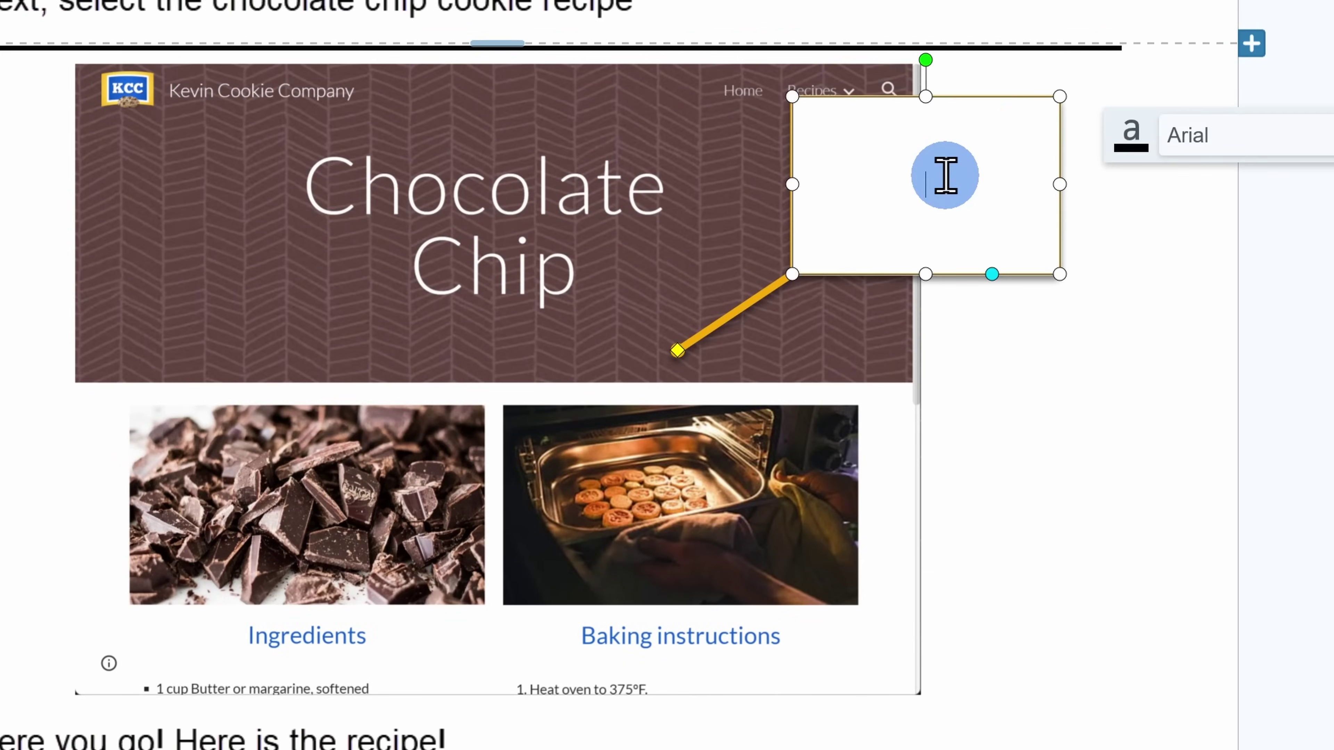
{"action": "left_click", "coordinate": [964, 128]}
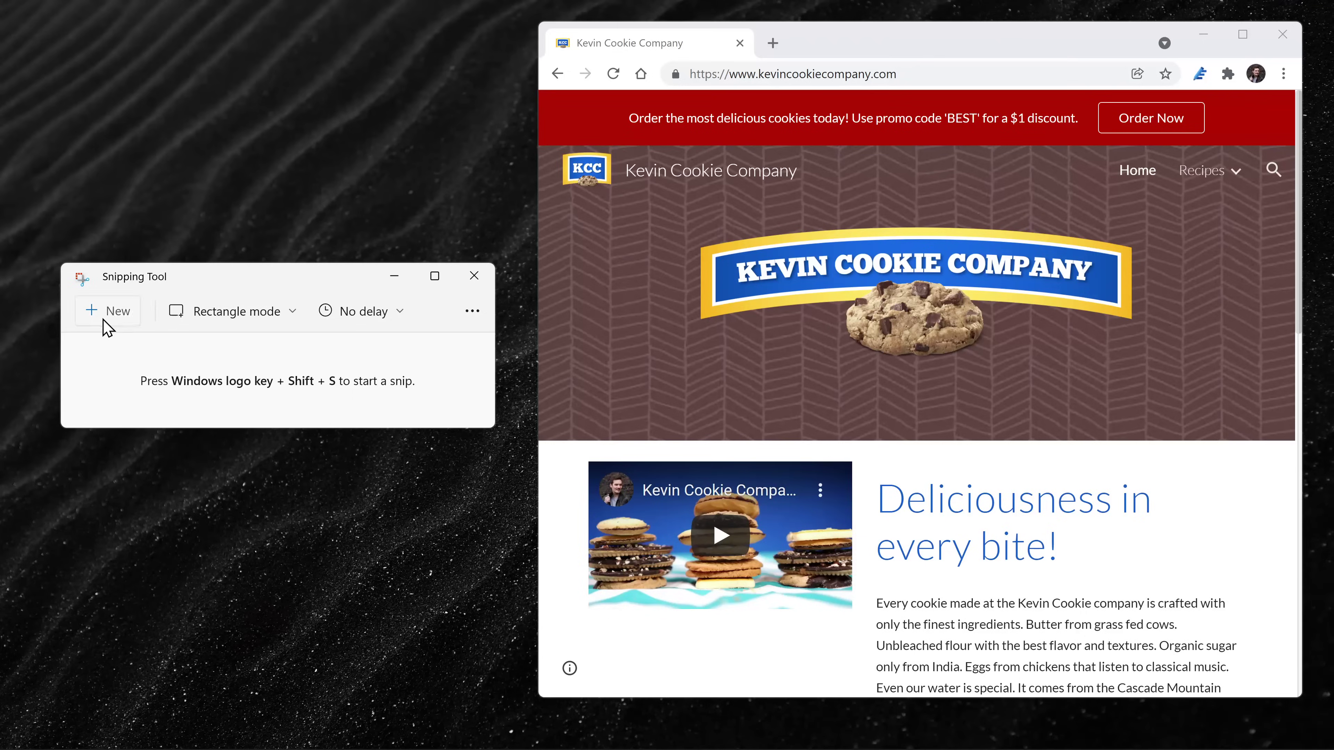
Step: Snip the Kevin Cookie Company banner as a new rectangular Snipping Tool snip
{"action": "left_click", "coordinate": [104, 319]}
{"action": "left_click_drag", "start_coordinate": [691, 214], "coordinate": [1117, 371]}
{"action": "left_click_drag", "start_coordinate": [1152, 375], "coordinate": [1152, 375]}
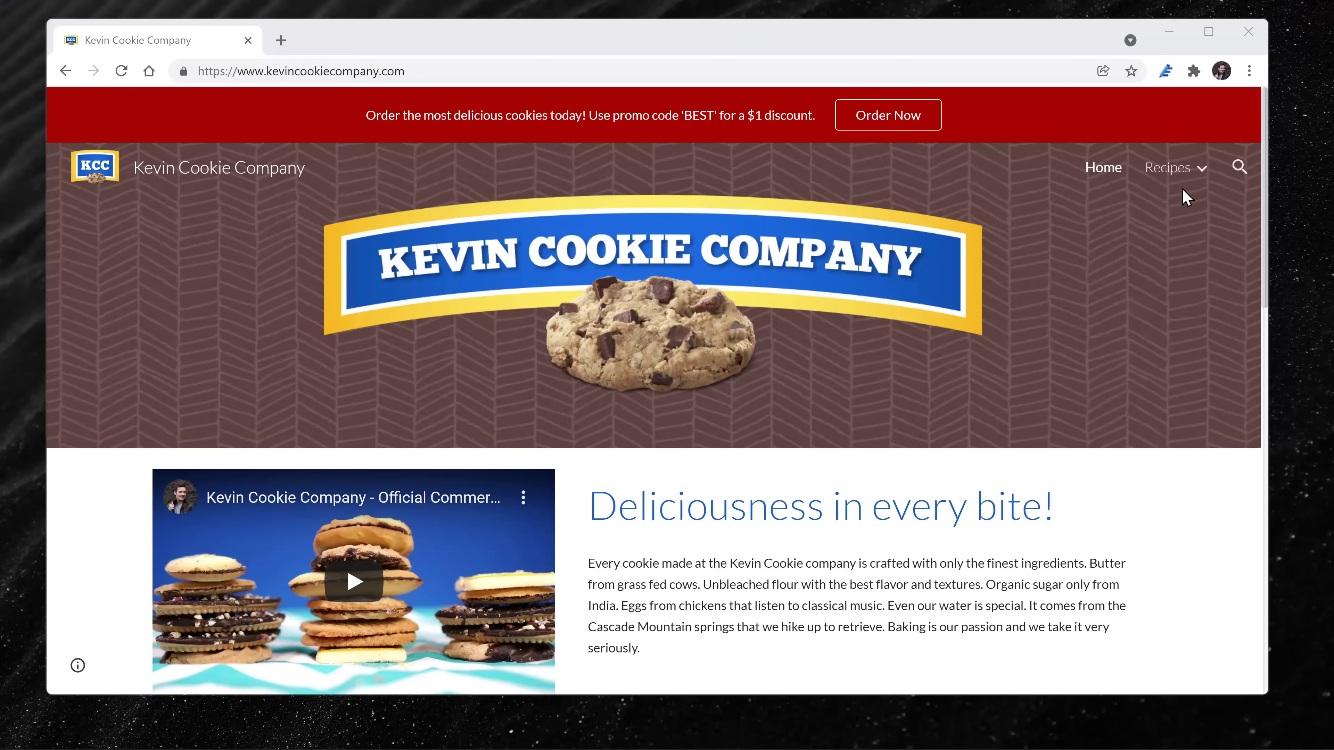
Step: Open the Chocolate Chip recipe page from the site's Recipes menu
{"action": "mouse_move", "coordinate": [1176, 168]}
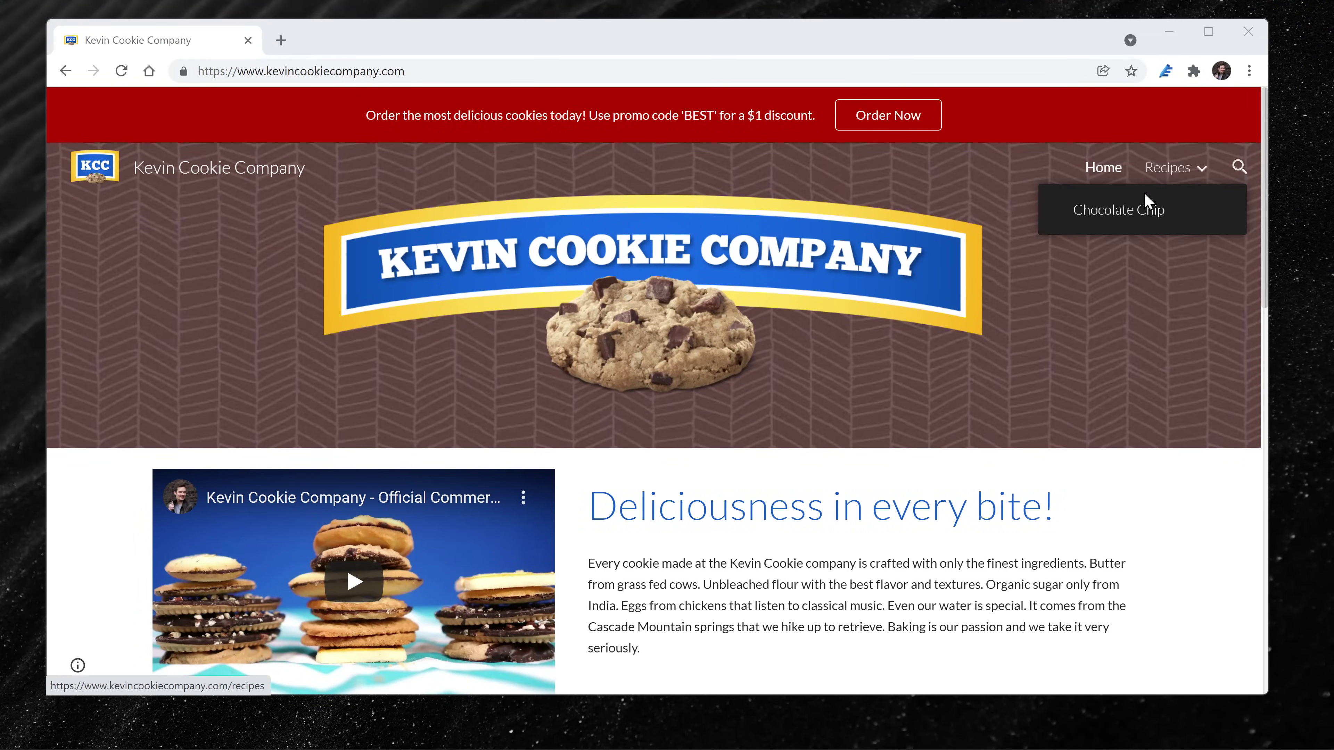
{"action": "left_click", "coordinate": [1147, 225]}
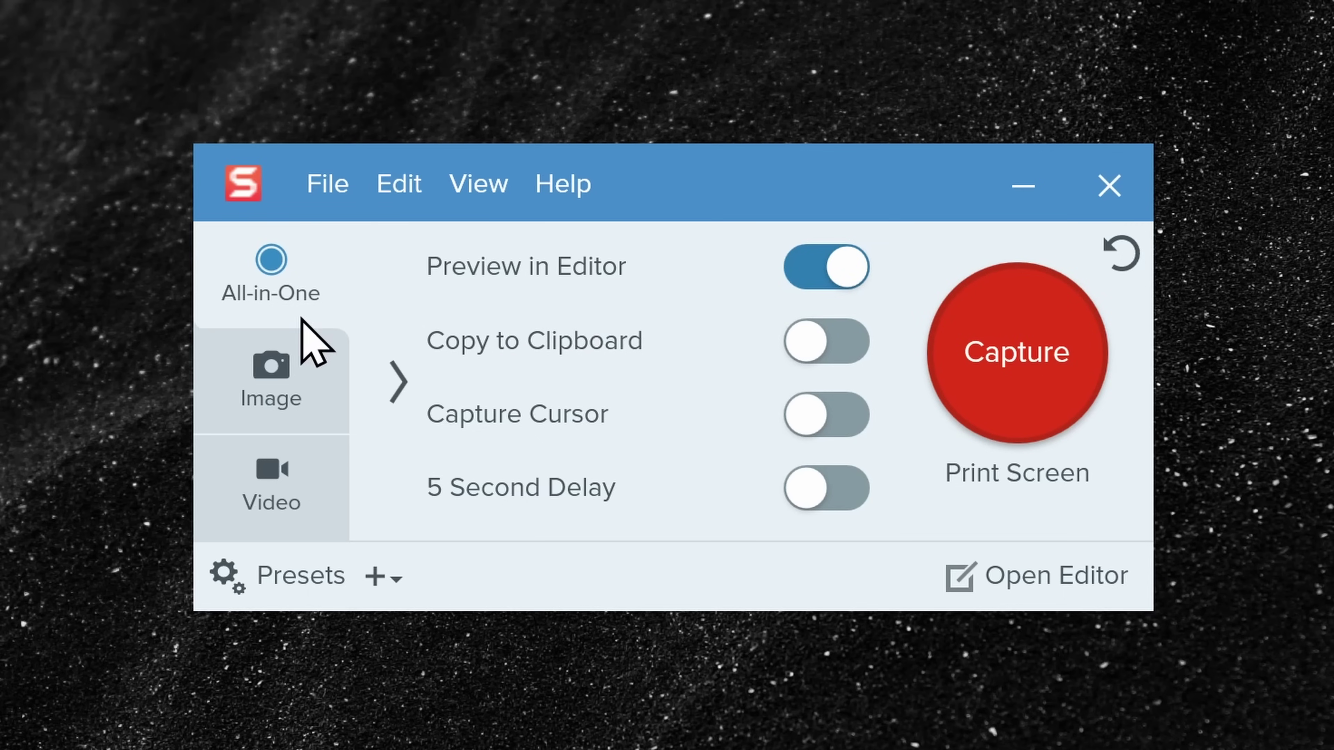
{"action": "left_click", "coordinate": [277, 382]}
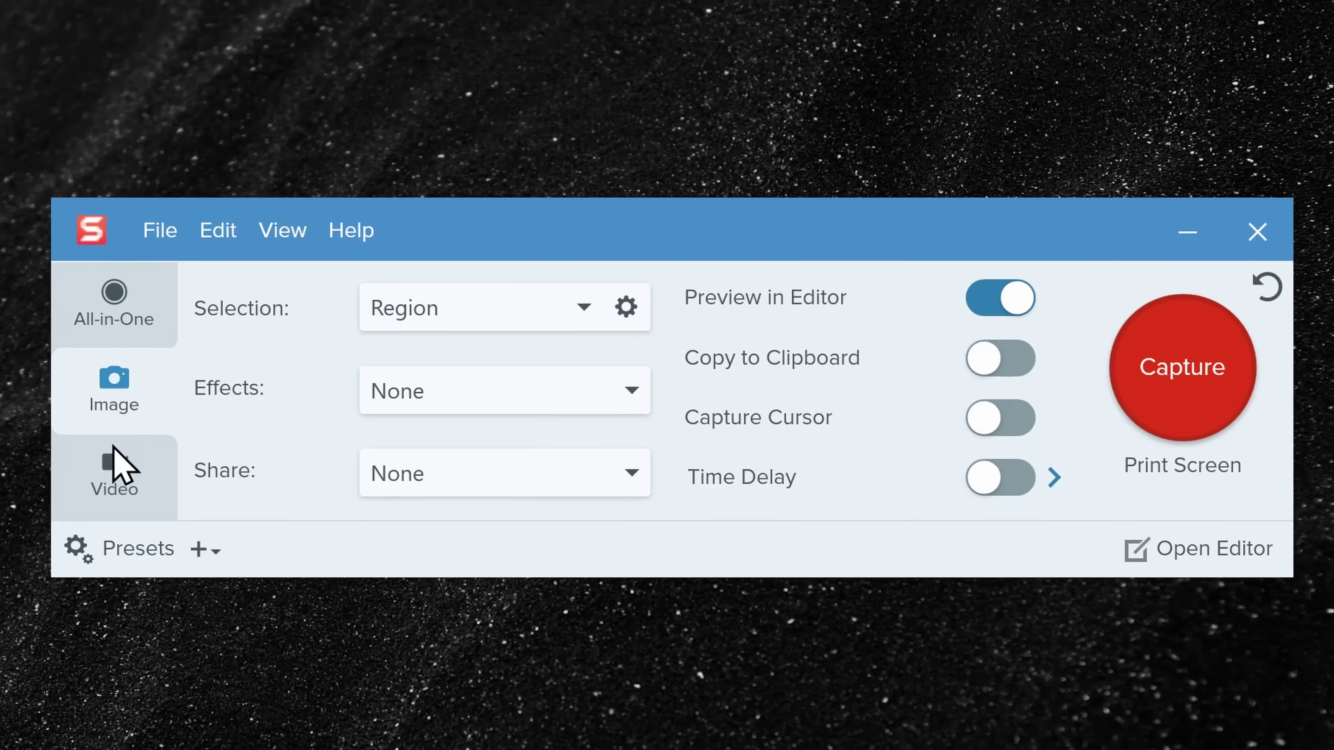
{"action": "left_click", "coordinate": [115, 462]}
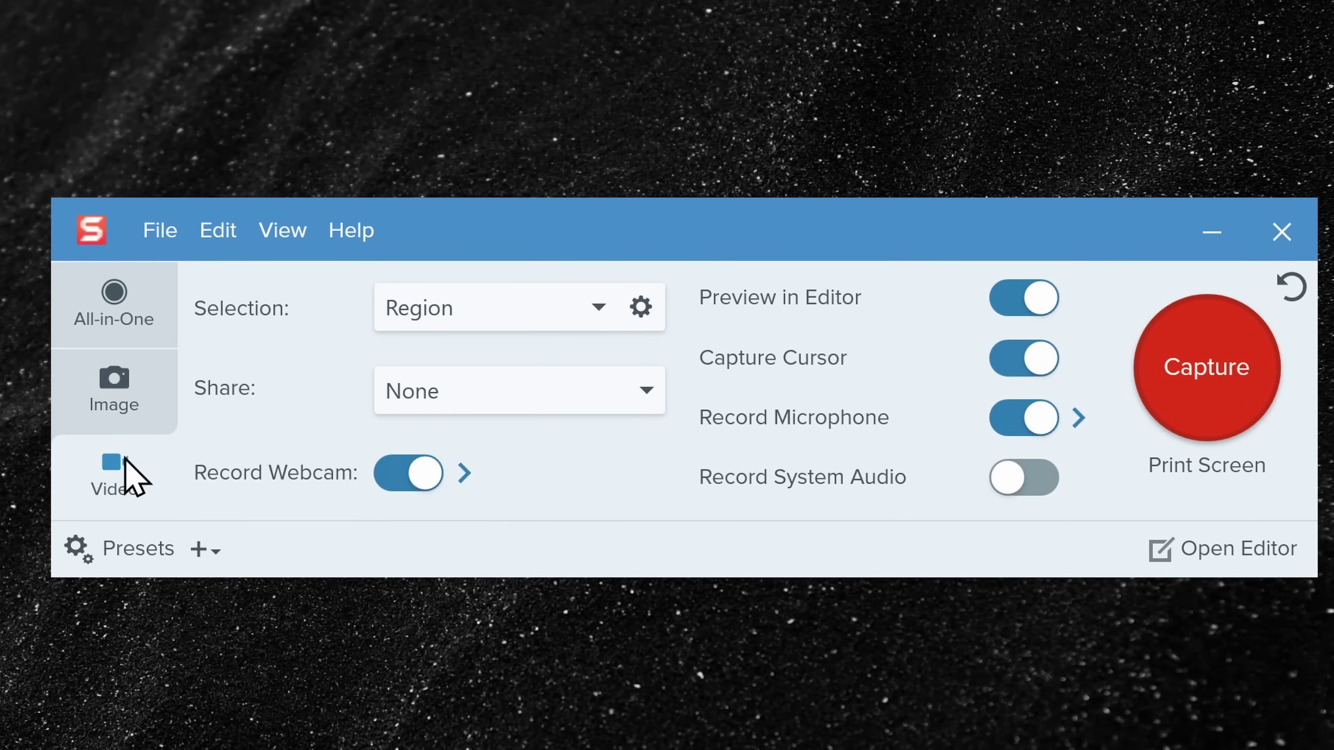
{"action": "left_click", "coordinate": [472, 311]}
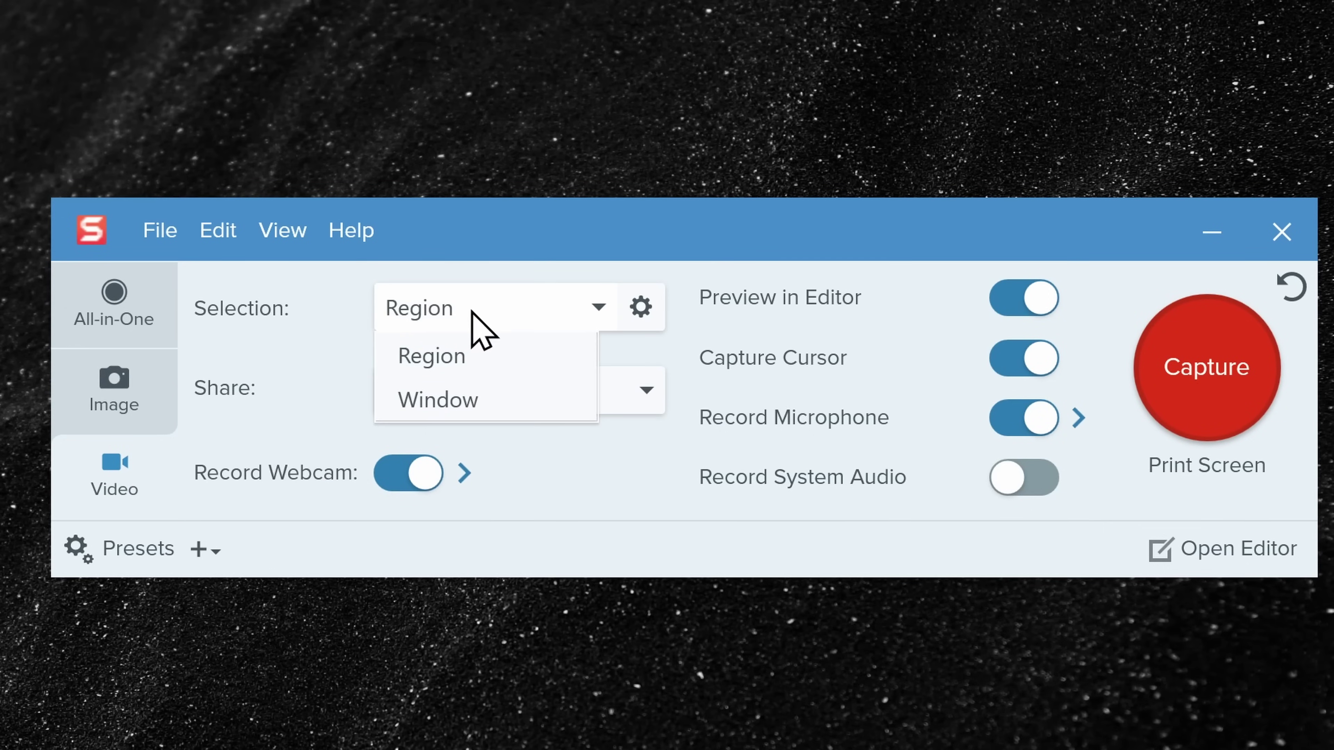
{"action": "left_click", "coordinate": [472, 311]}
{"action": "left_click", "coordinate": [645, 304]}
{"action": "left_click", "coordinate": [645, 304]}
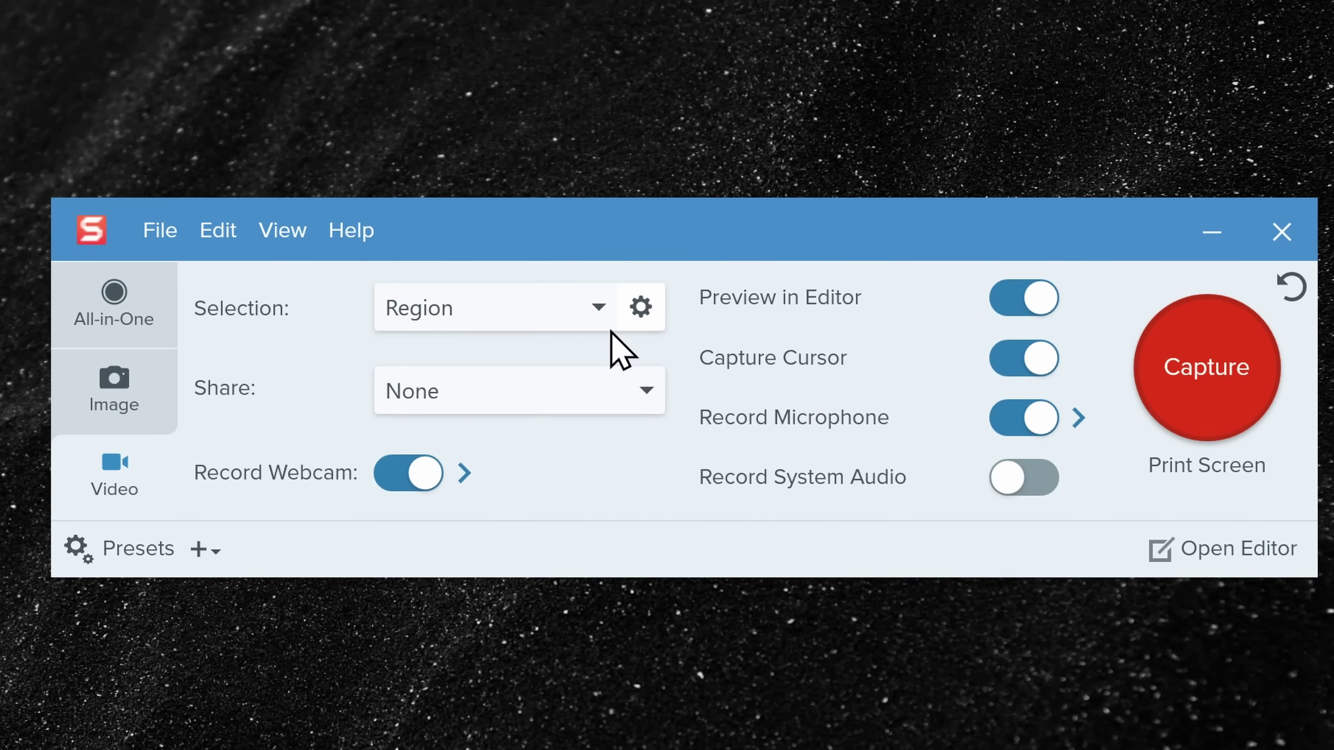
{"action": "left_click", "coordinate": [512, 391]}
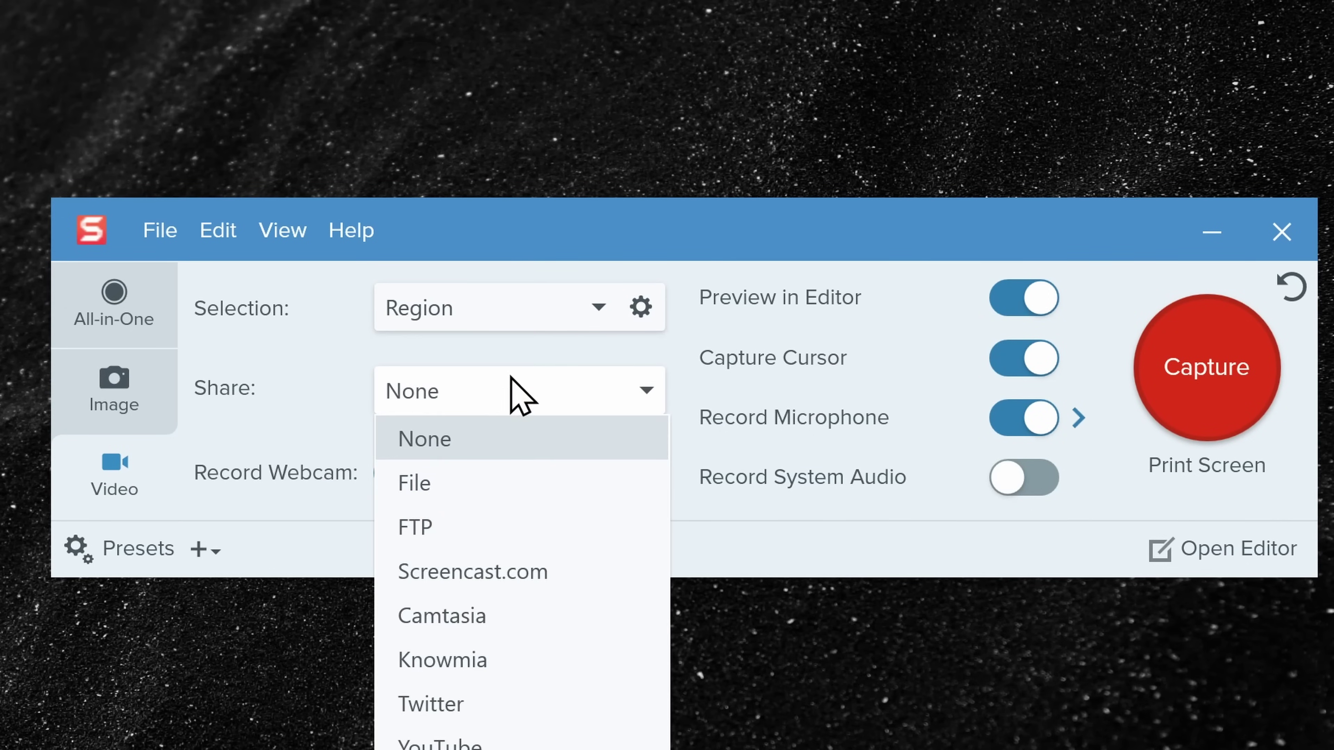
{"action": "left_click", "coordinate": [512, 395]}
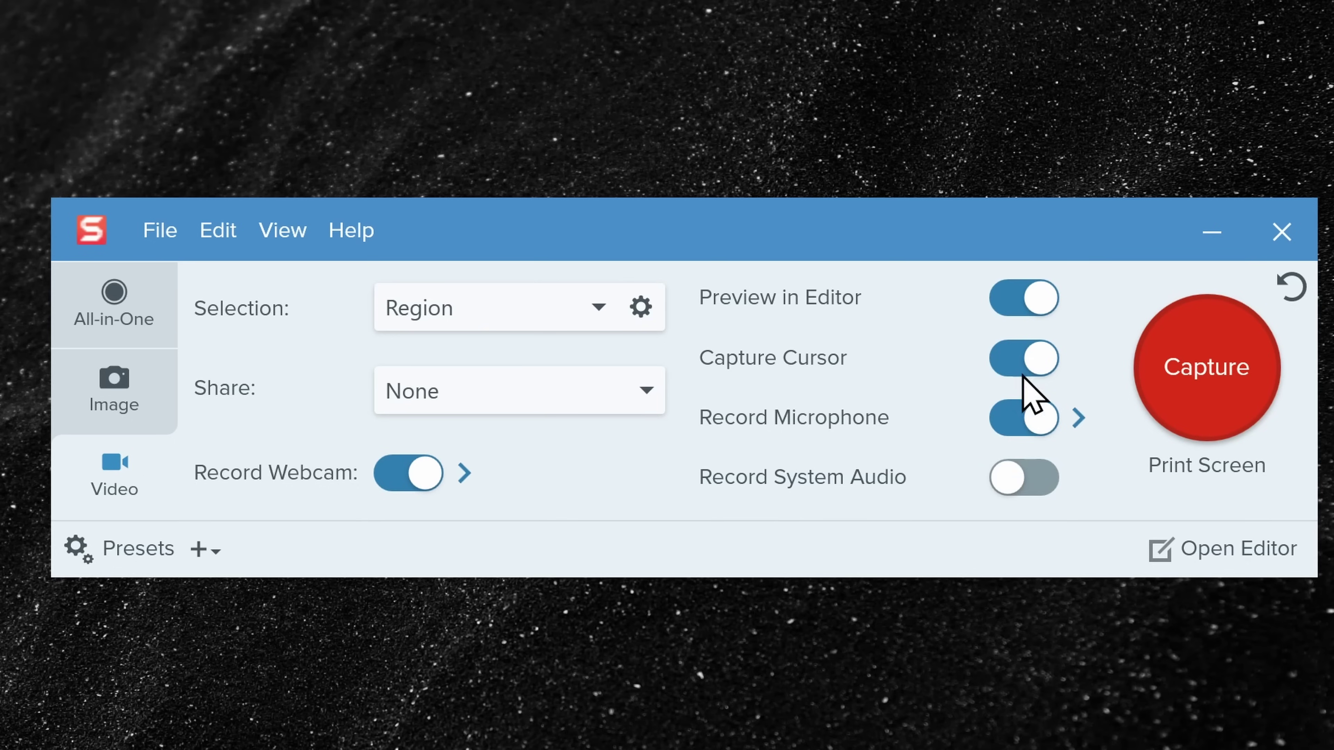
{"action": "left_click", "coordinate": [199, 549]}
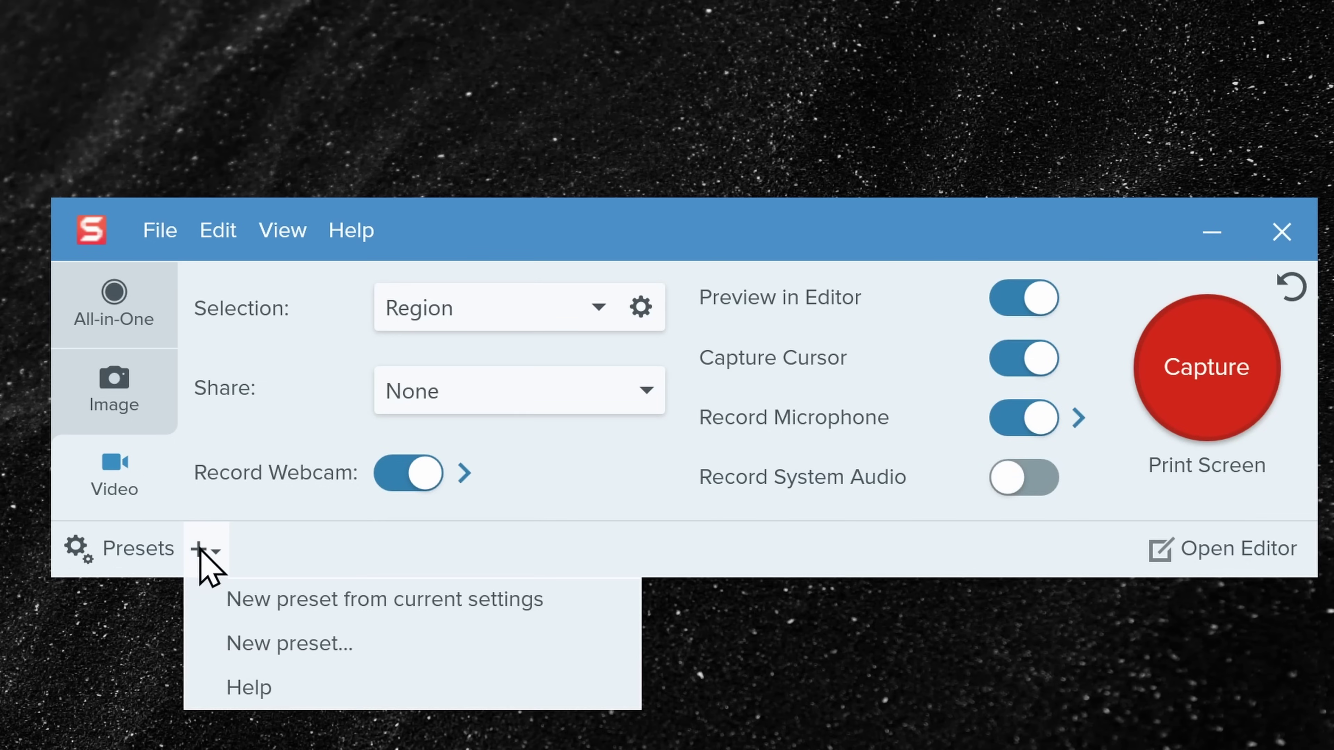
{"action": "left_click", "coordinate": [151, 546]}
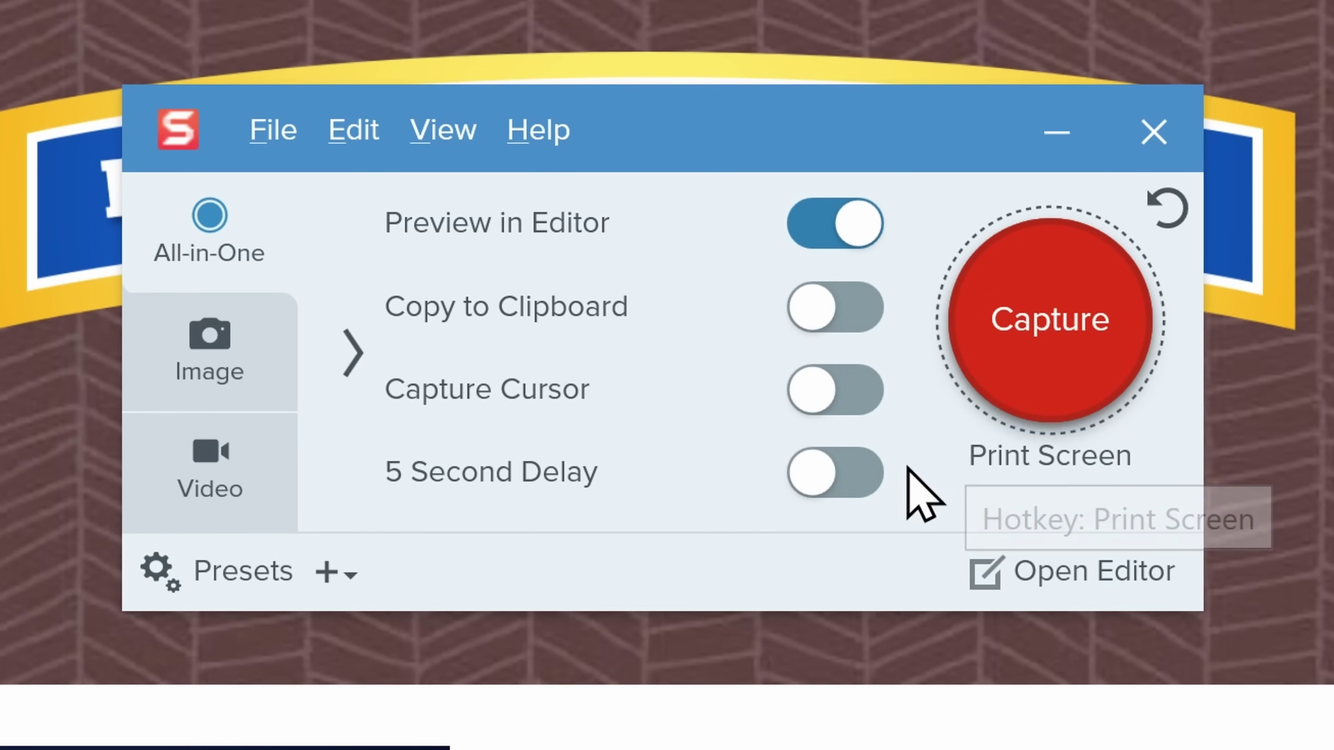
Step: Review the Print Screen capture hotkey setting in Snagit
{"action": "left_click", "coordinate": [1063, 467]}
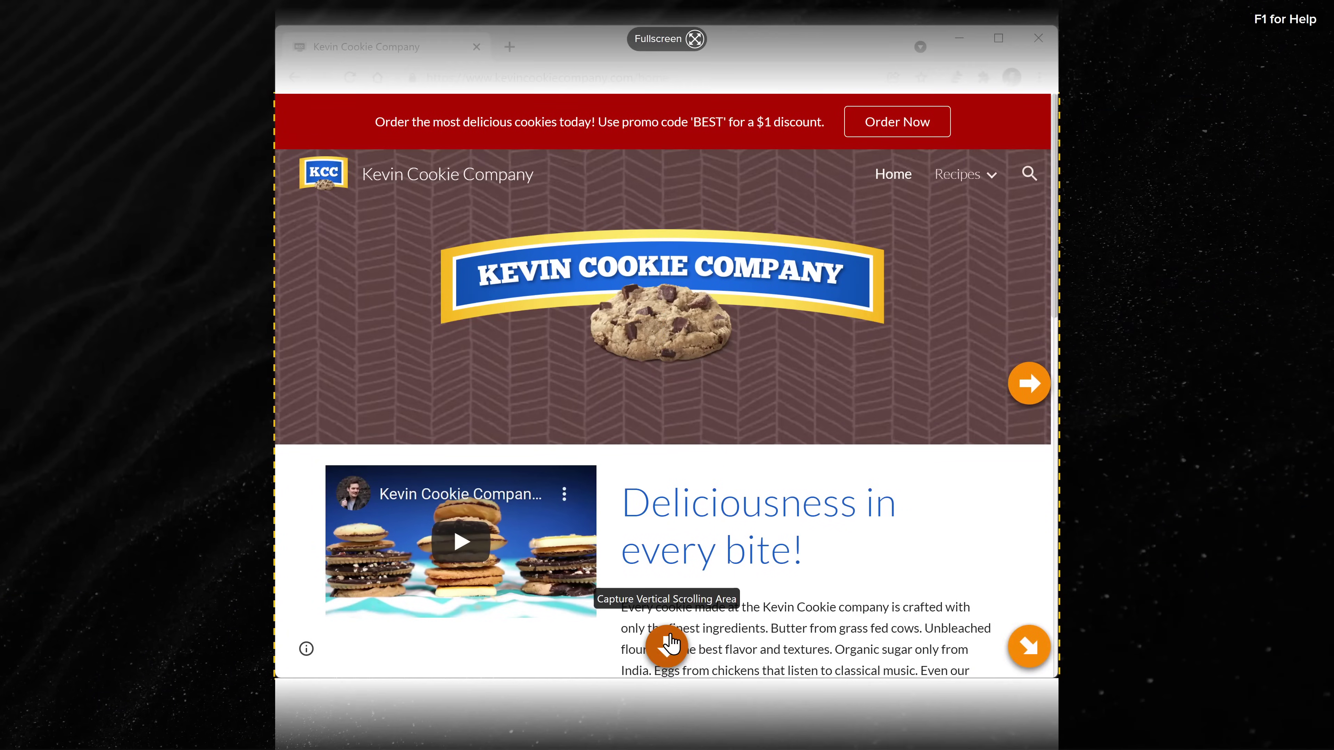
Step: Take a vertical scrolling capture of the entire Kevin Cookie Company homepage
{"action": "left_click", "coordinate": [667, 647]}
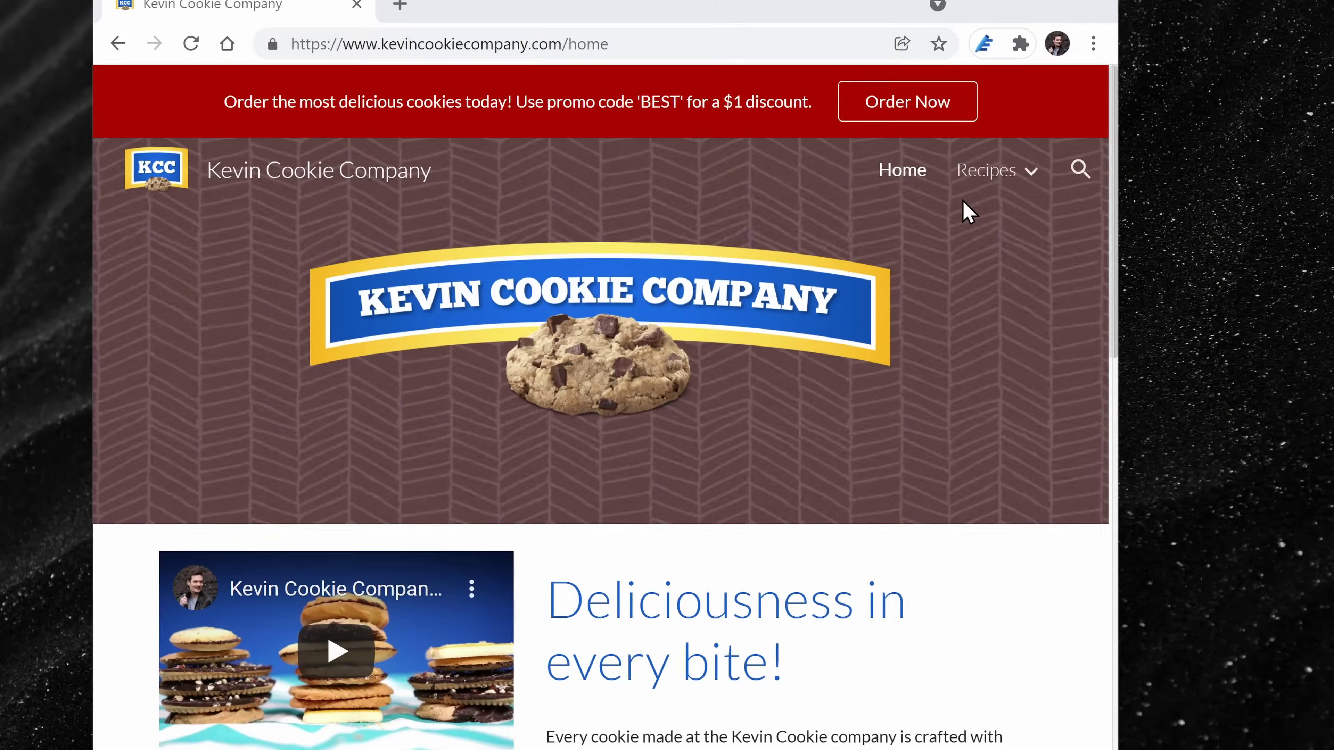
Step: Go to the Recipes page and capture the browser window as an image
{"action": "mouse_move", "coordinate": [954, 174]}
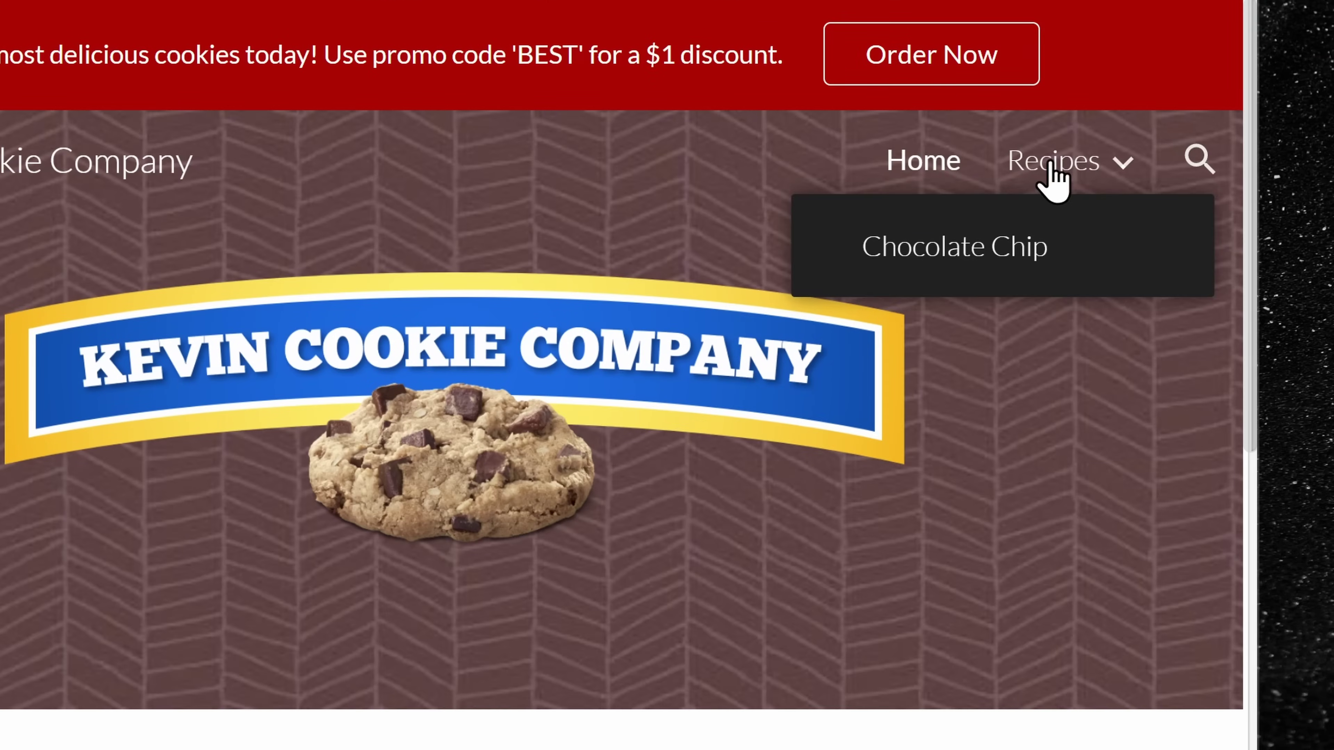
{"action": "left_click", "coordinate": [1062, 160]}
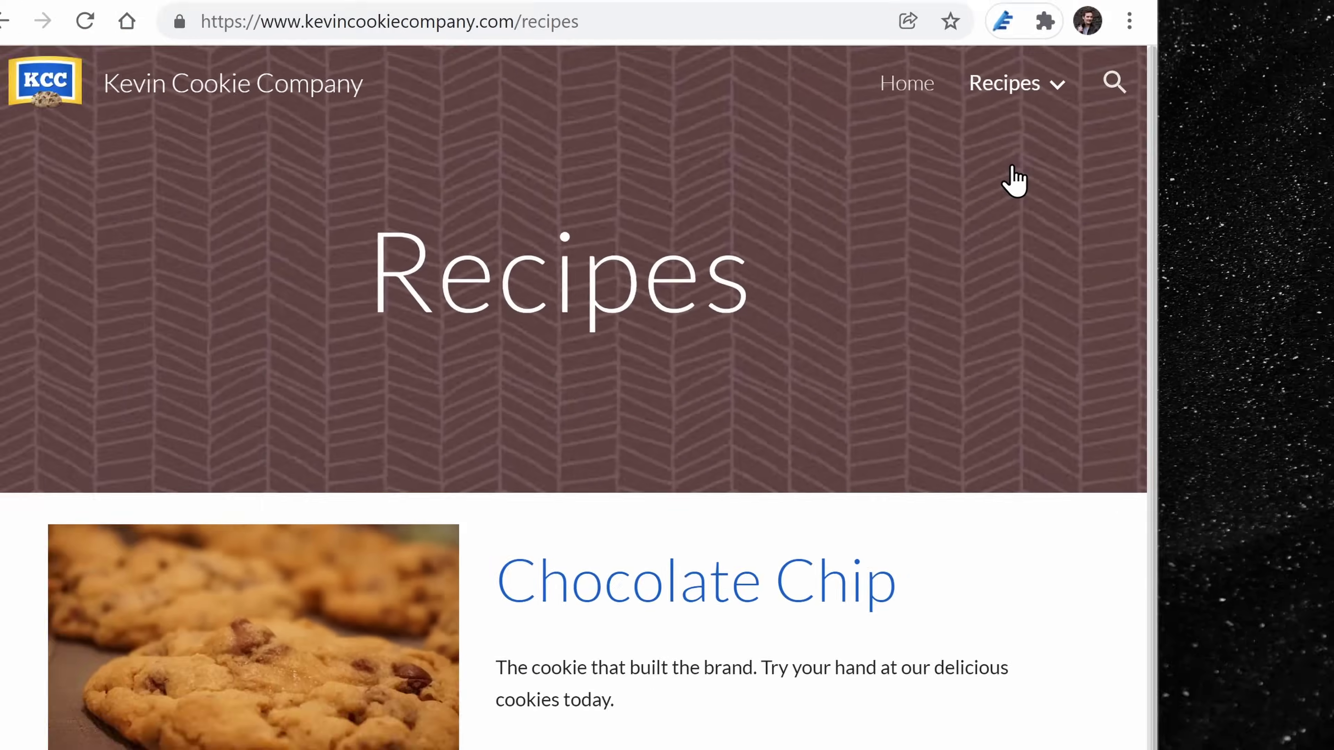
{"action": "key", "text": "Print"}
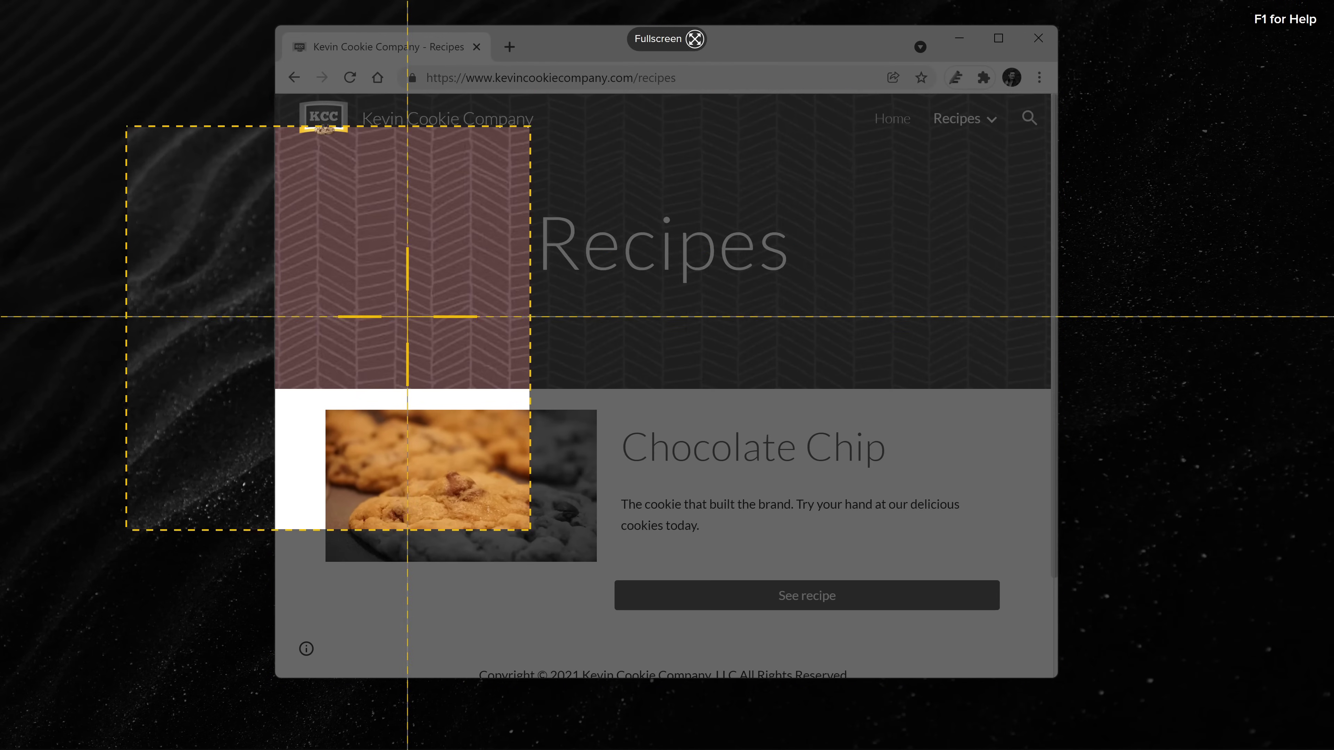
{"action": "left_click", "coordinate": [408, 316]}
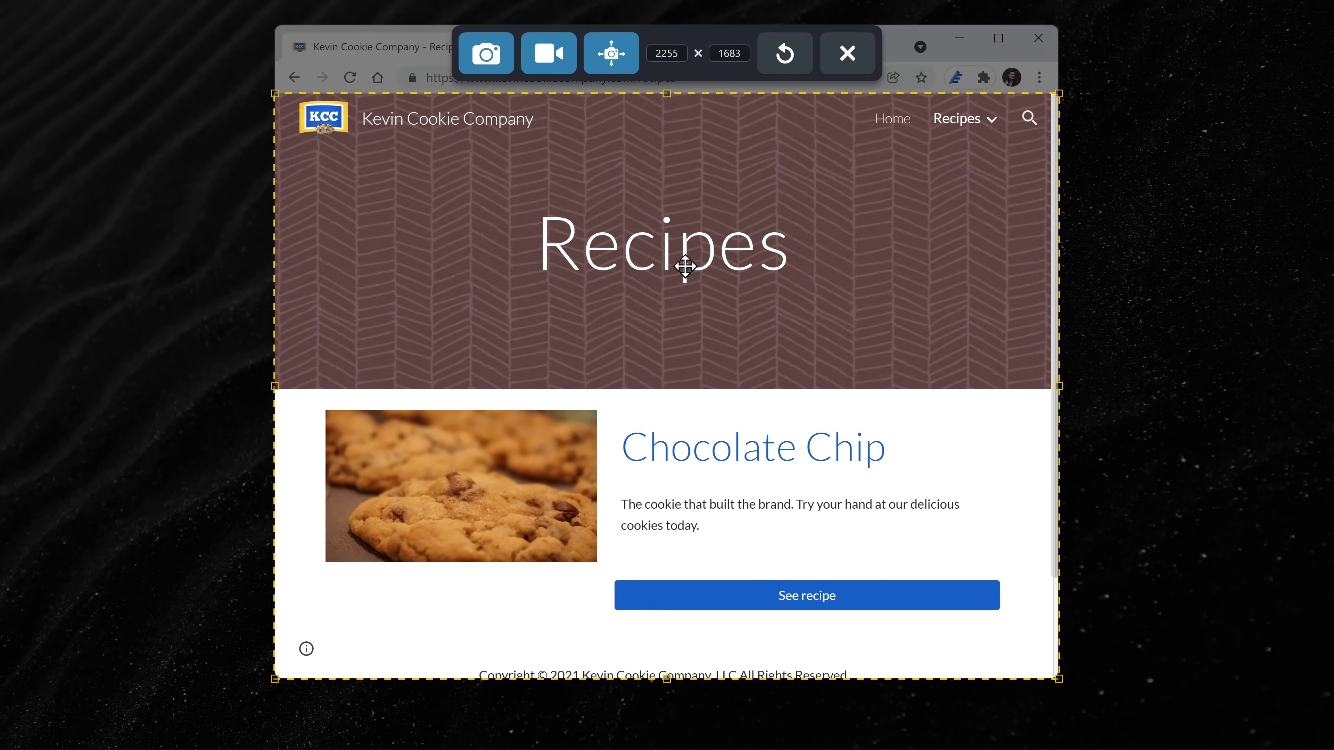
{"action": "left_click", "coordinate": [507, 52]}
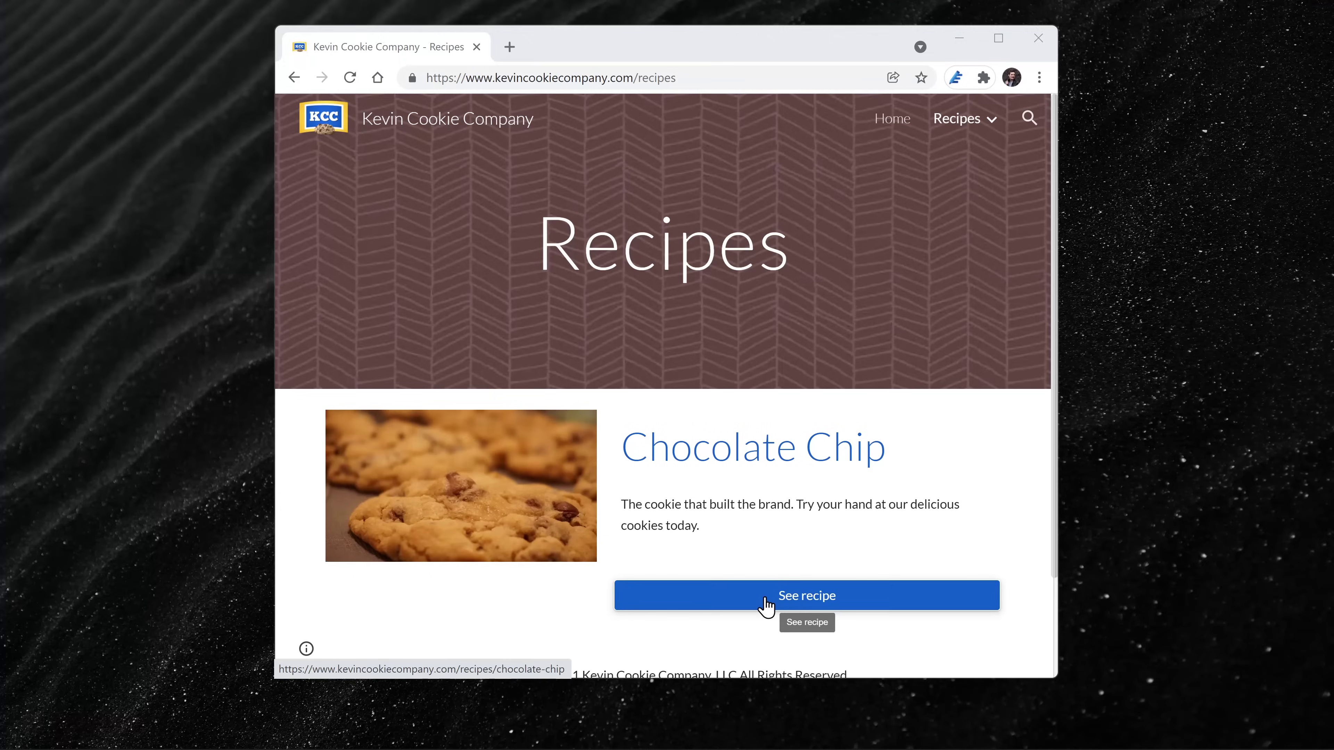
Step: Open the Chocolate Chip recipe page and capture the browser window as an image
{"action": "left_click", "coordinate": [768, 604]}
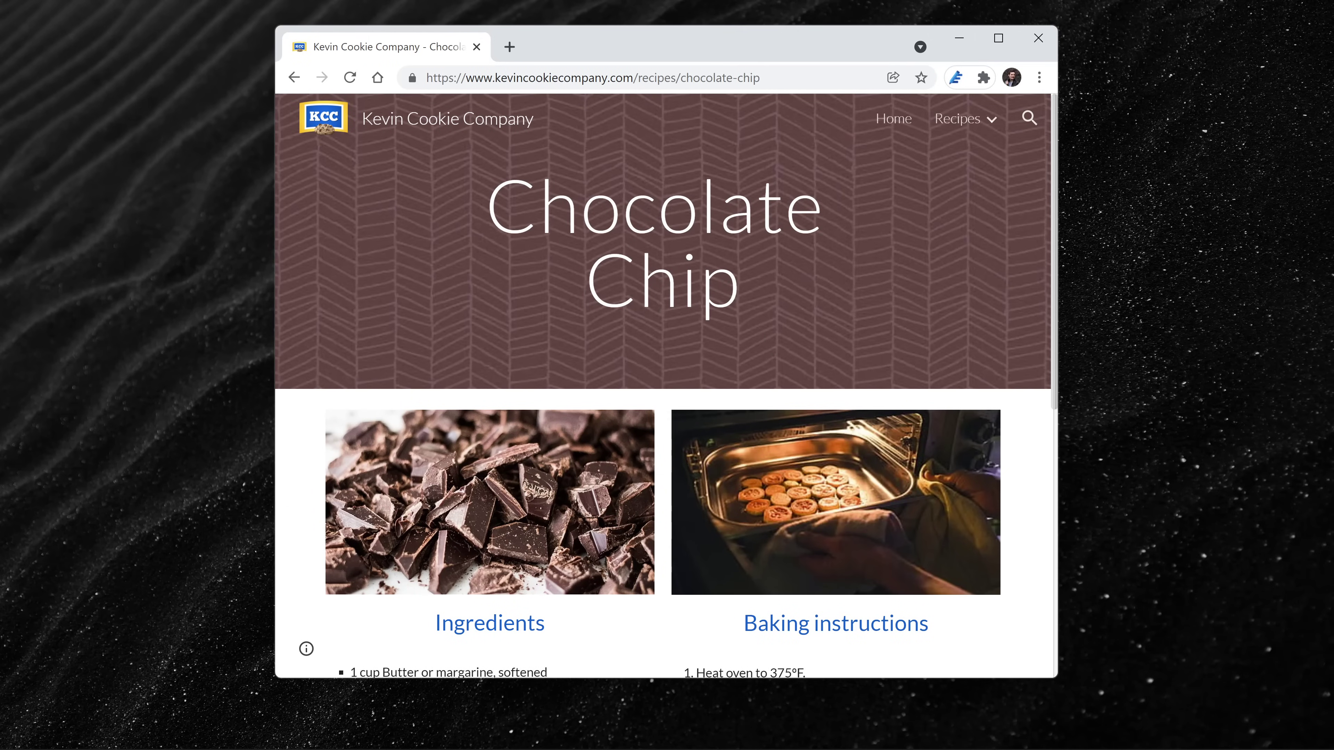
{"action": "key", "text": "Print"}
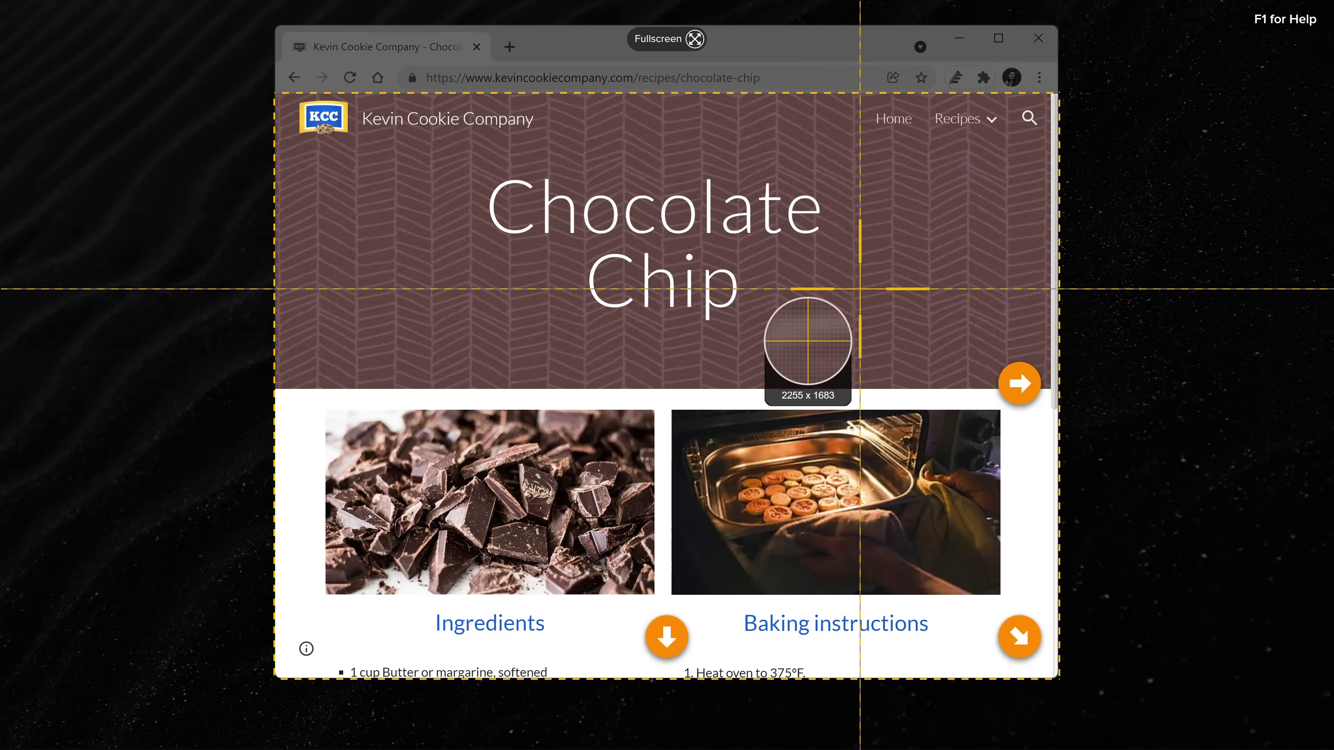
{"action": "left_click", "coordinate": [860, 288]}
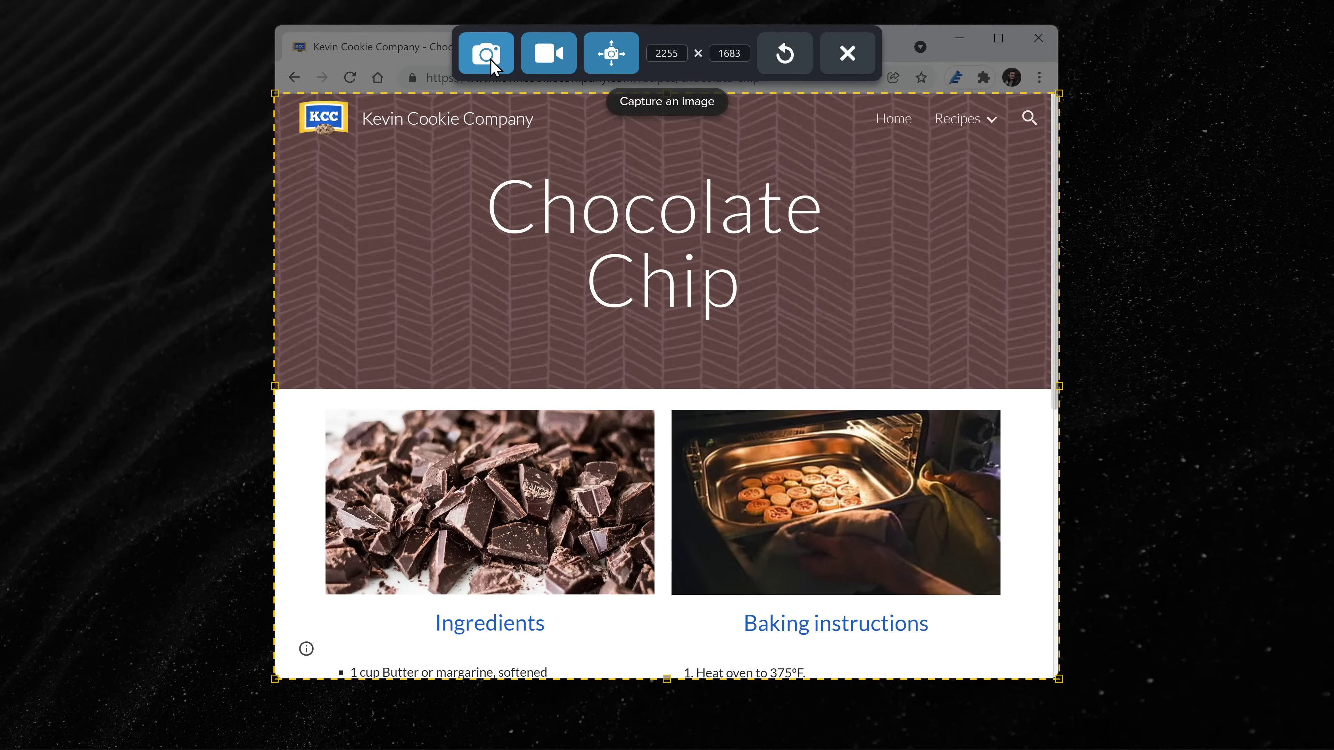
{"action": "left_click", "coordinate": [485, 53]}
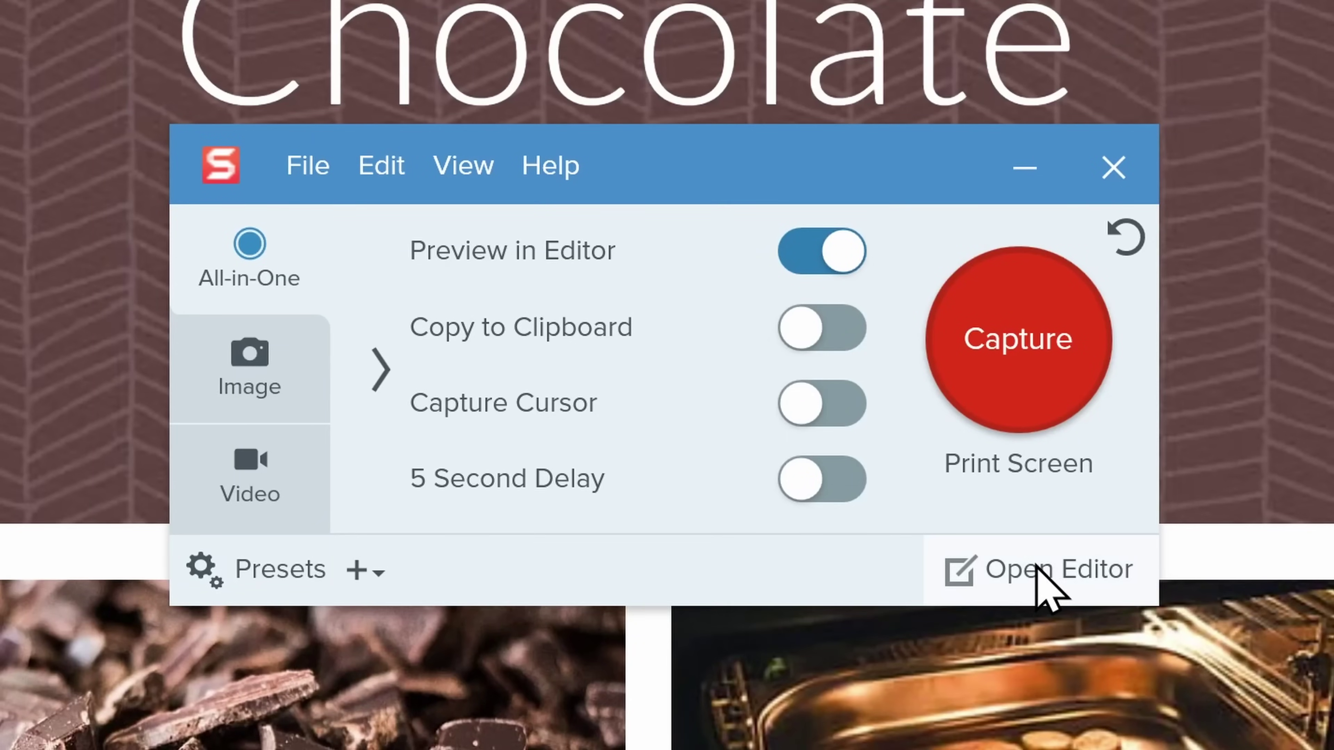
Step: Open the Snagit Editor and load the Chocolate Chip capture from the Recent tray
{"action": "left_click", "coordinate": [1049, 587]}
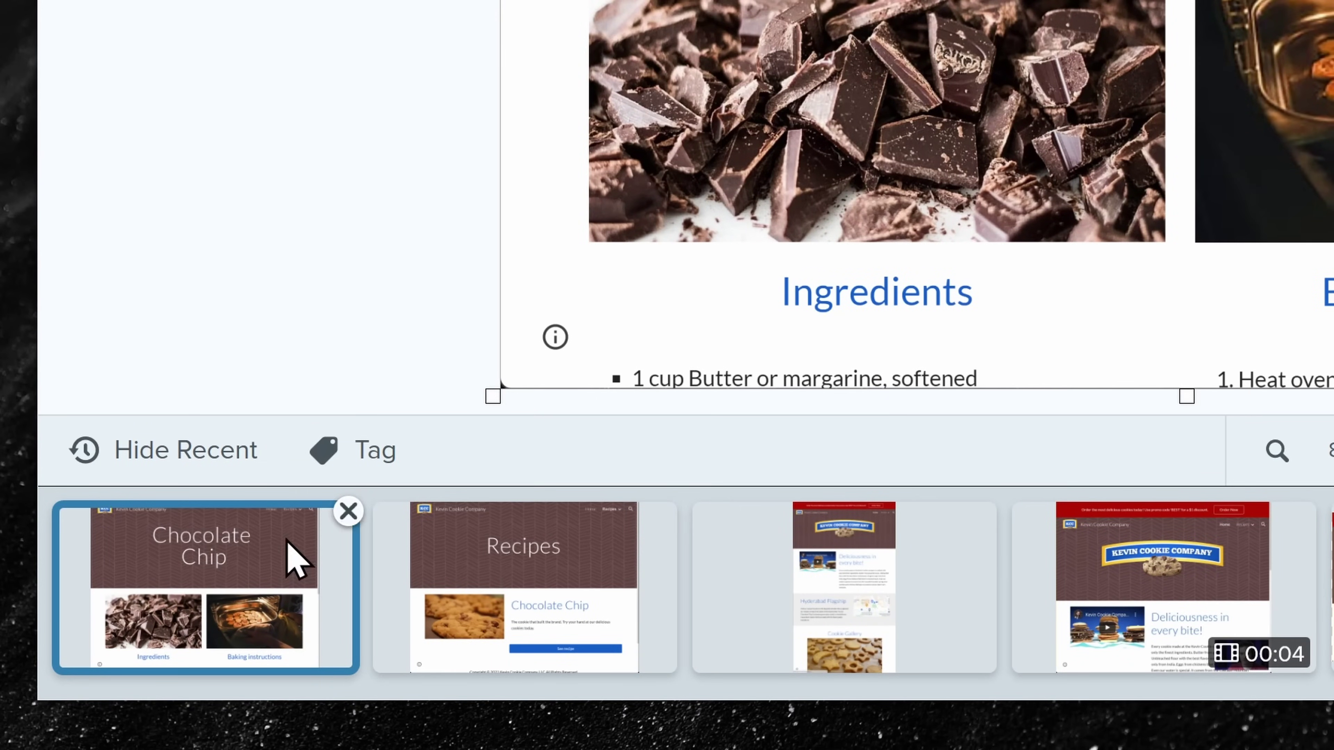
{"action": "left_click", "coordinate": [801, 574]}
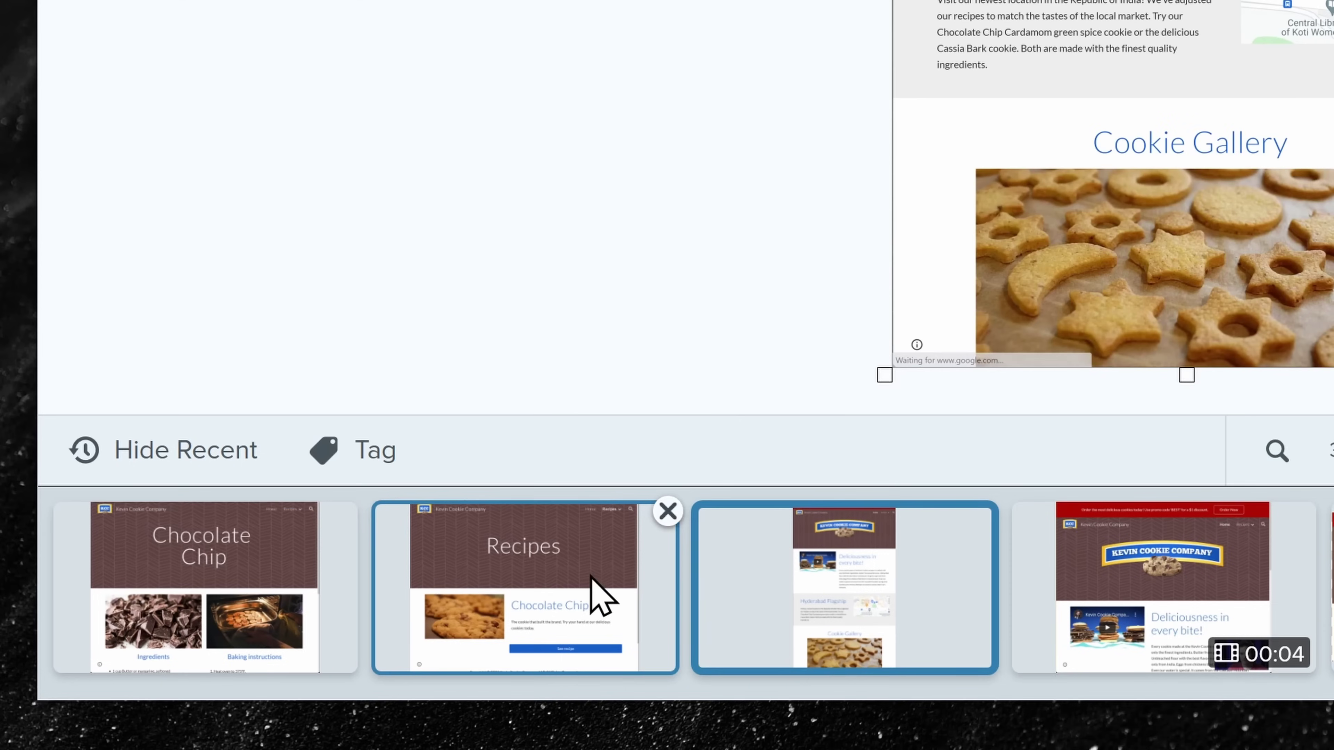
{"action": "left_click", "coordinate": [502, 592]}
{"action": "left_click", "coordinate": [244, 595]}
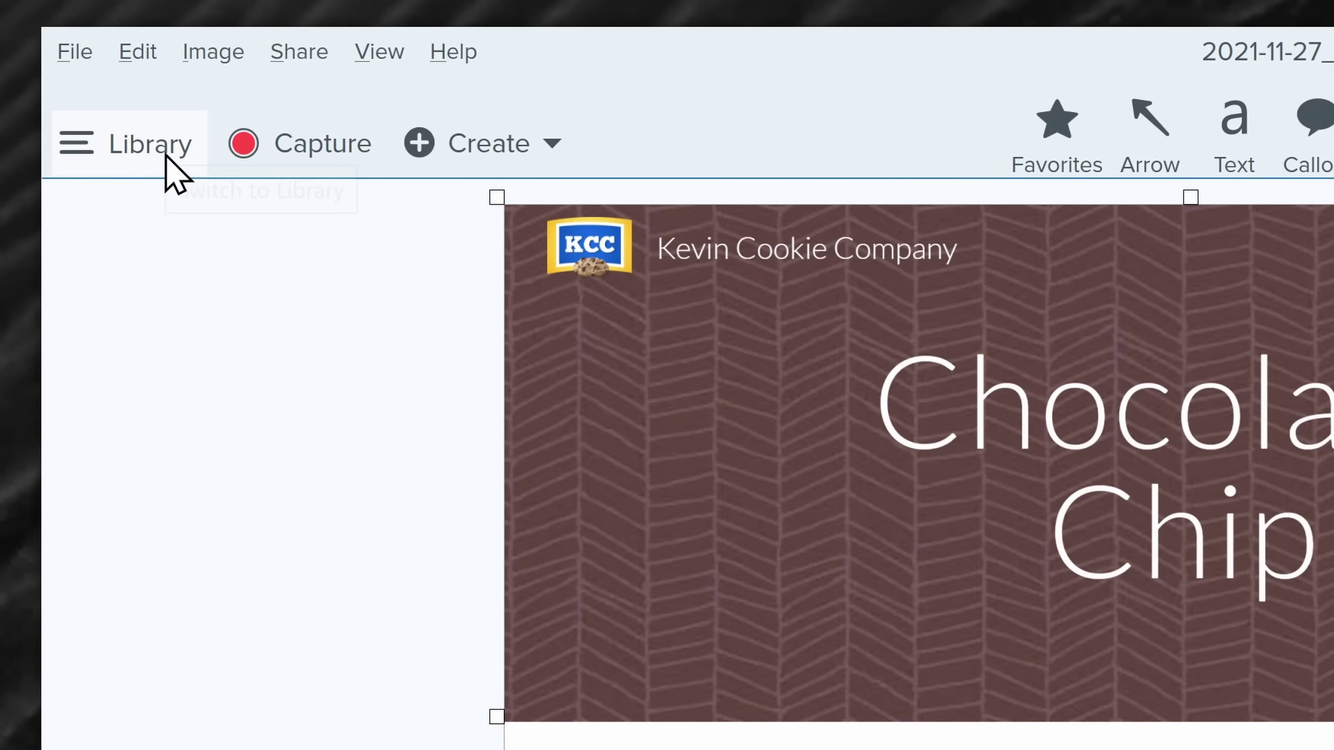
{"action": "left_click", "coordinate": [140, 175]}
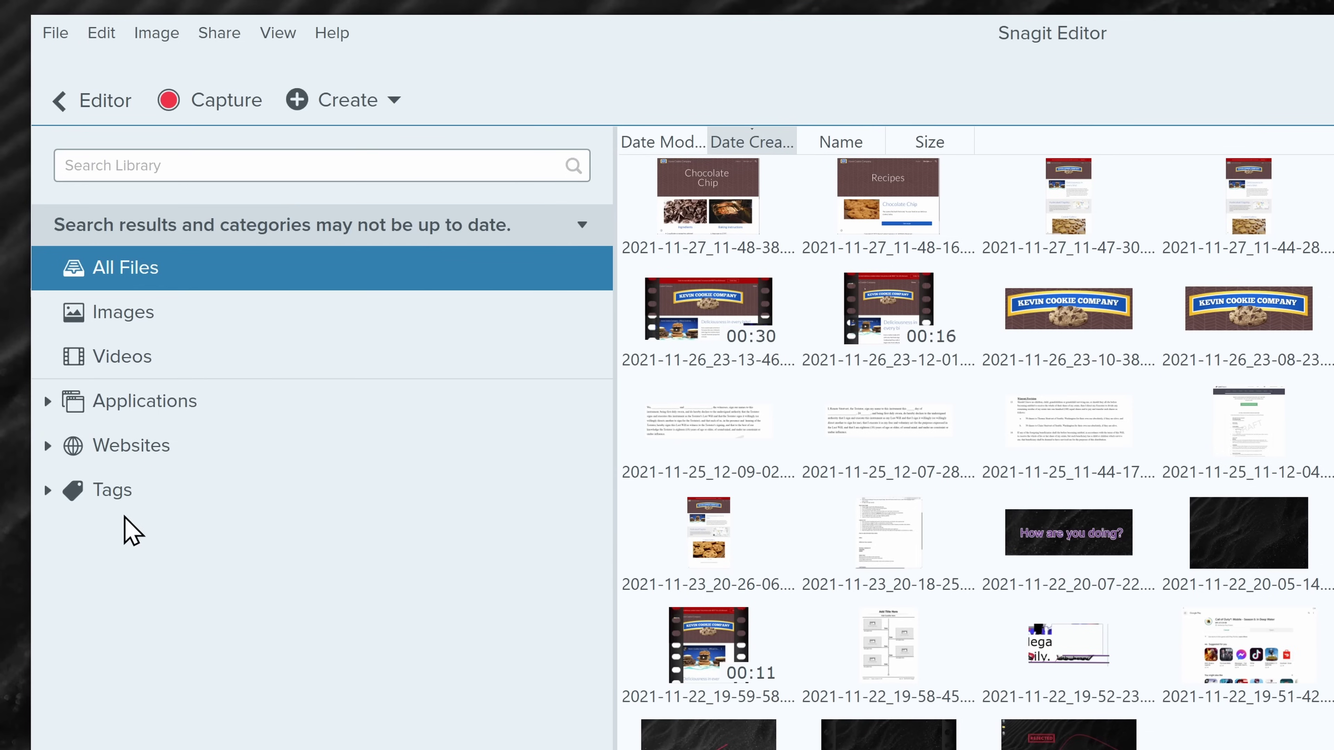
{"action": "left_click", "coordinate": [164, 314]}
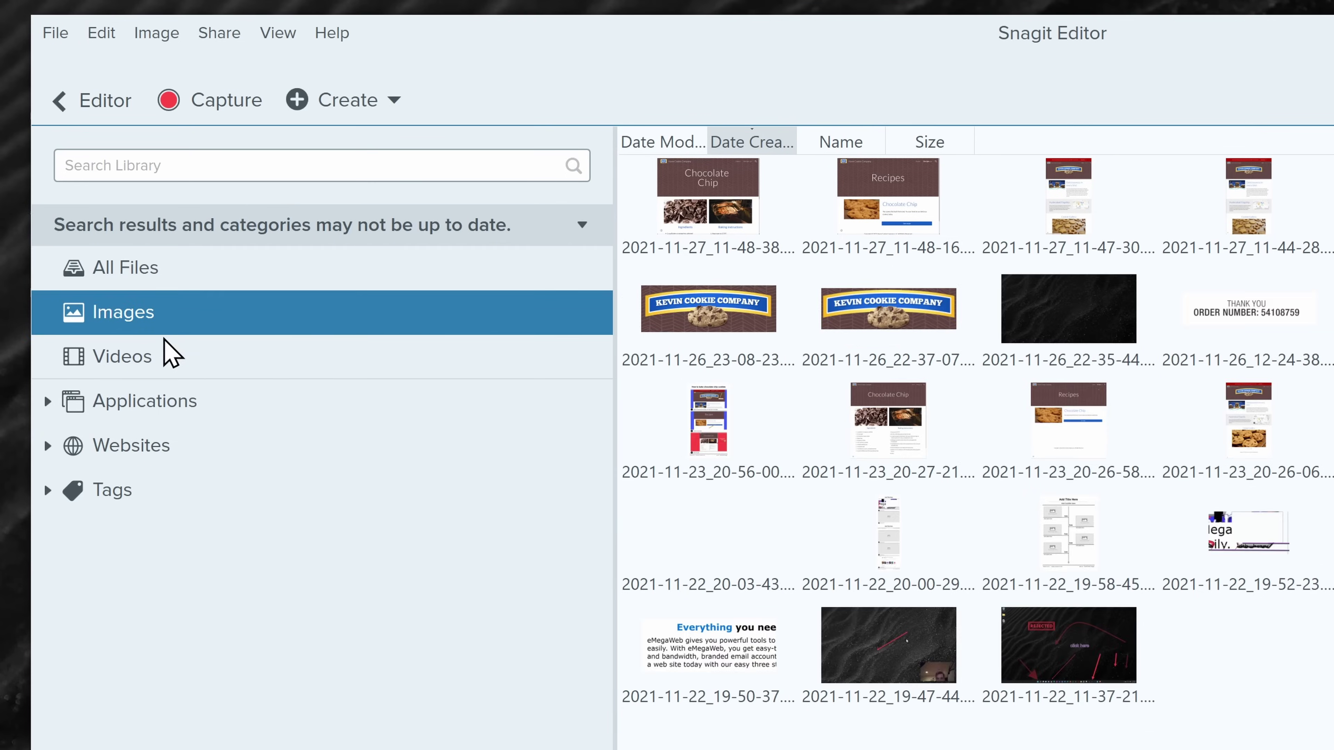
{"action": "left_click", "coordinate": [165, 351]}
{"action": "left_click", "coordinate": [48, 402]}
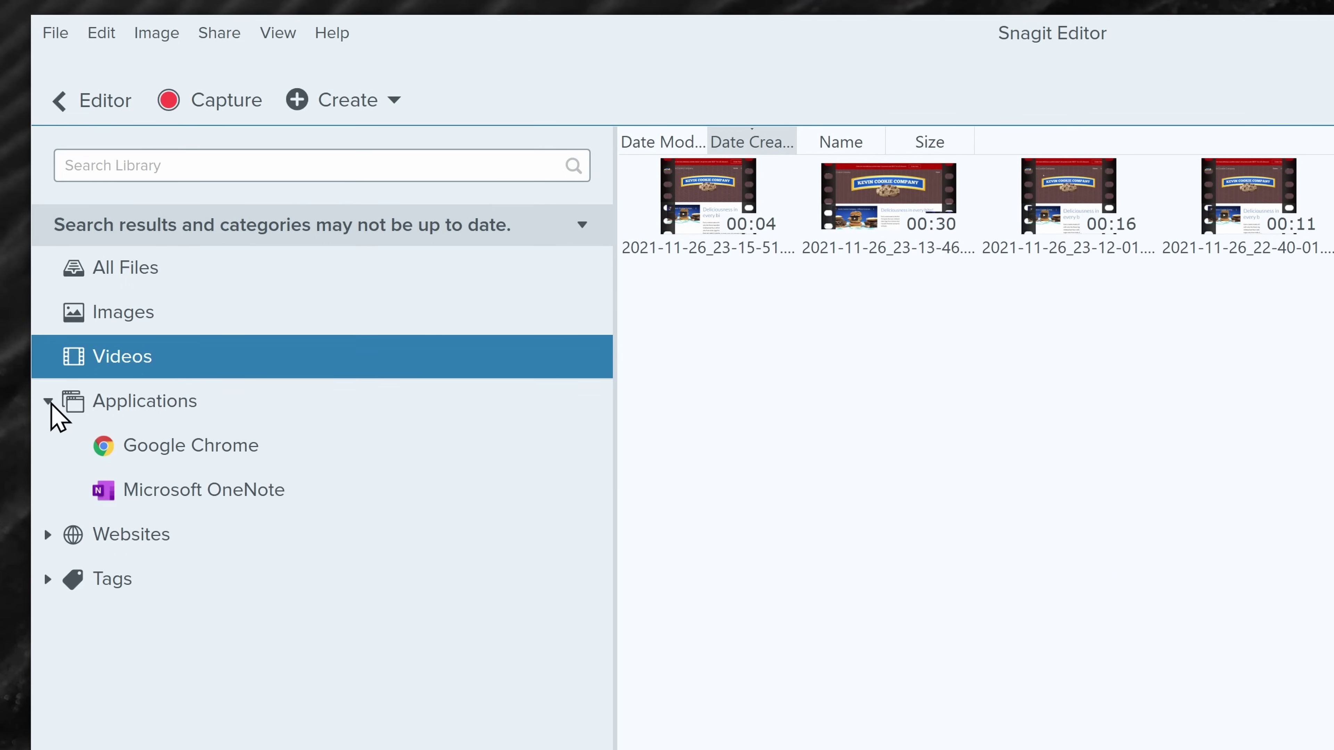
{"action": "left_click", "coordinate": [47, 534]}
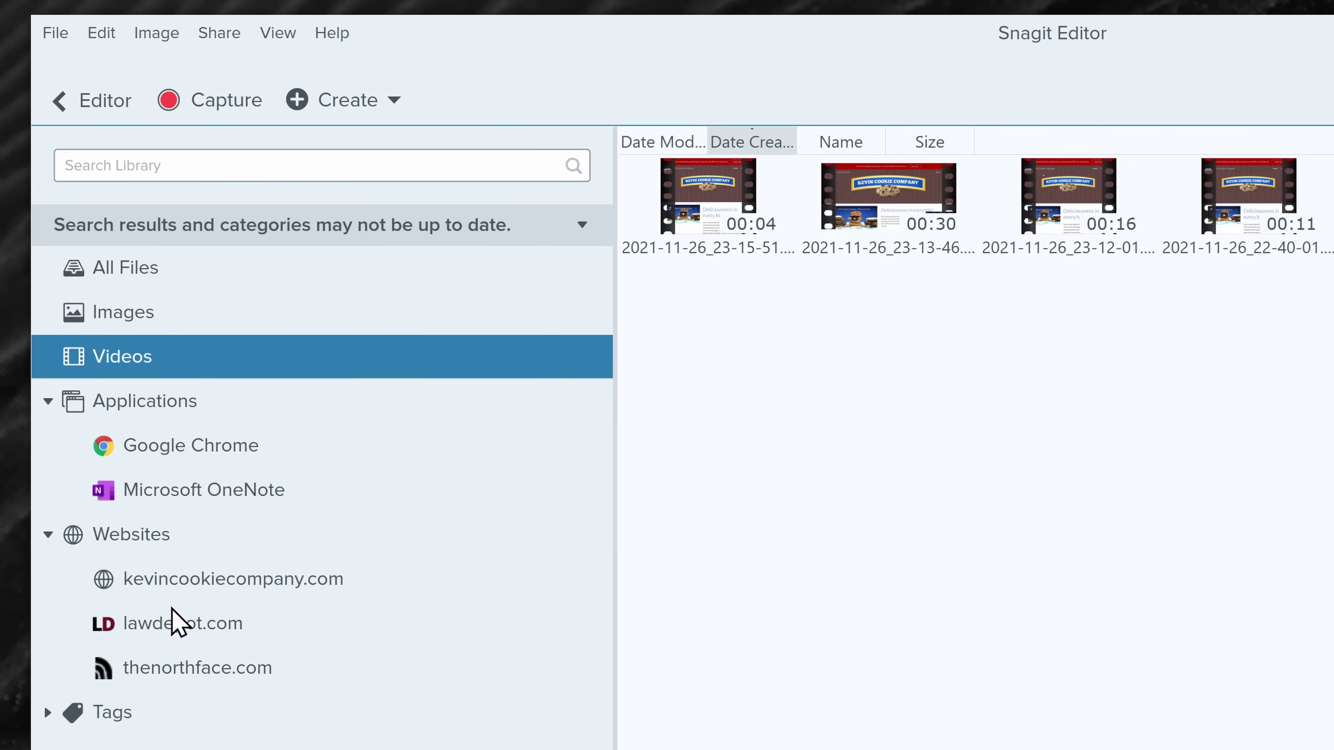
{"action": "left_click", "coordinate": [218, 450]}
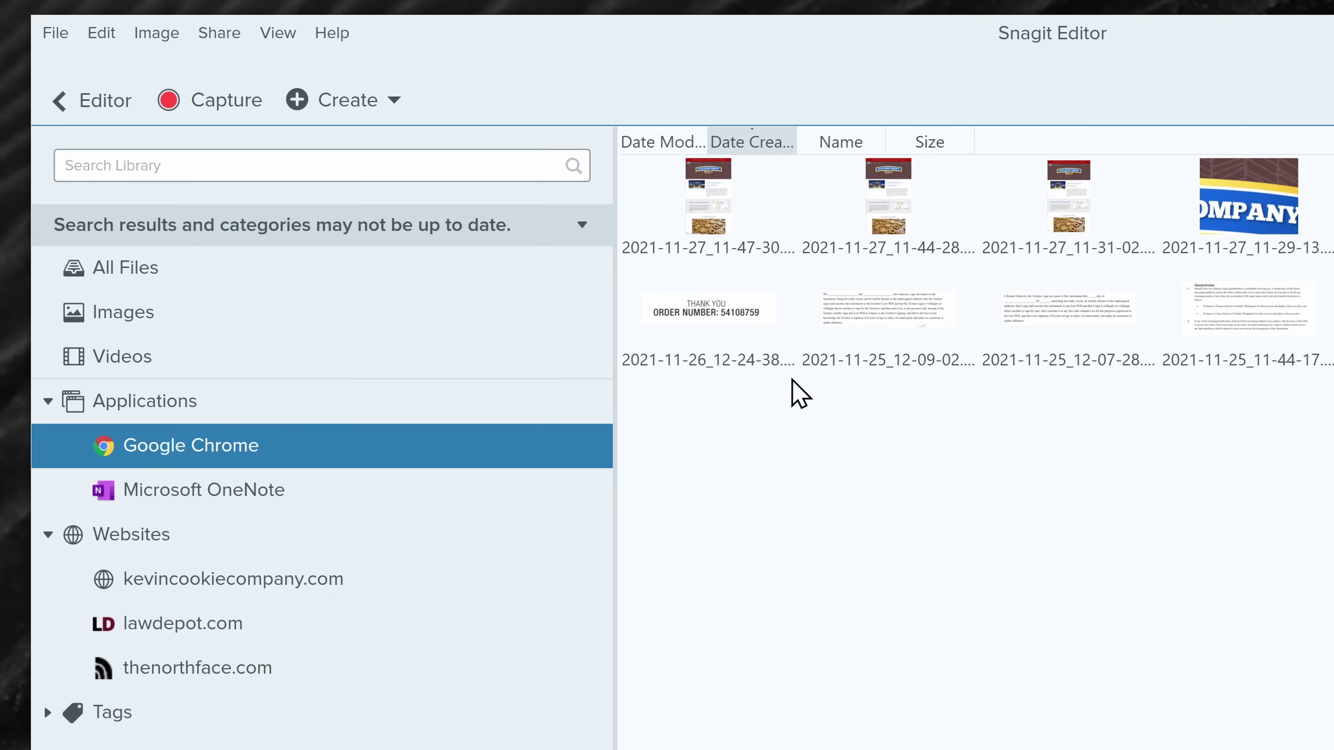
{"action": "left_click", "coordinate": [258, 593]}
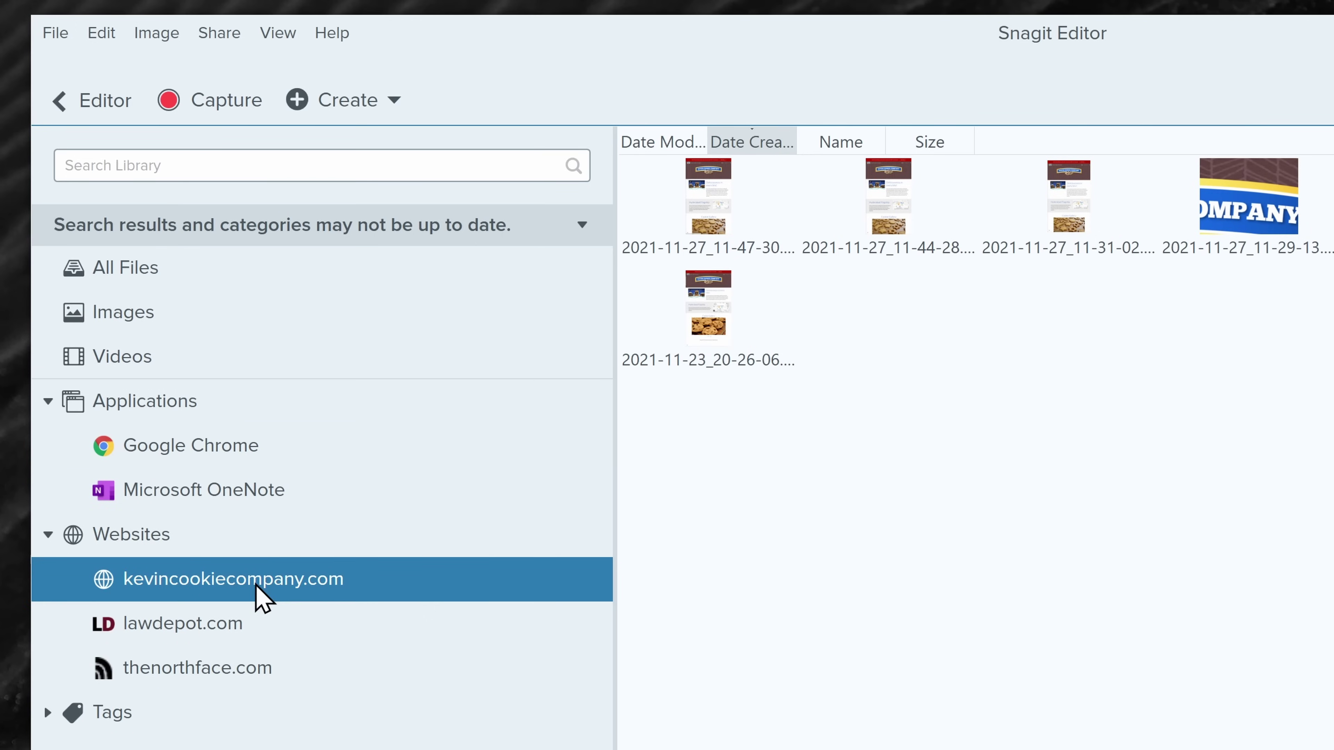
{"action": "left_click", "coordinate": [729, 195]}
{"action": "left_click", "coordinate": [840, 204]}
{"action": "left_click", "coordinate": [1113, 193]}
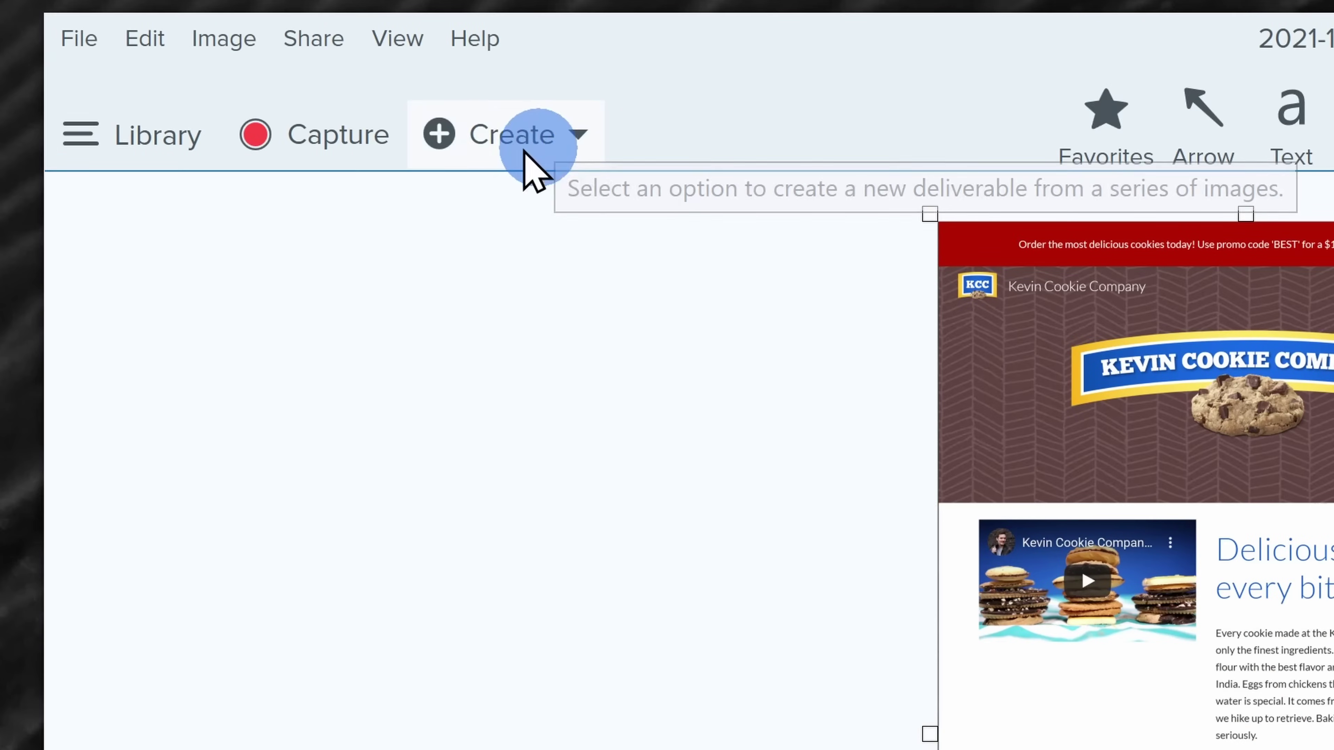
Step: Create a new image from the Basic 2 Steps Portrait template
{"action": "left_click", "coordinate": [543, 137]}
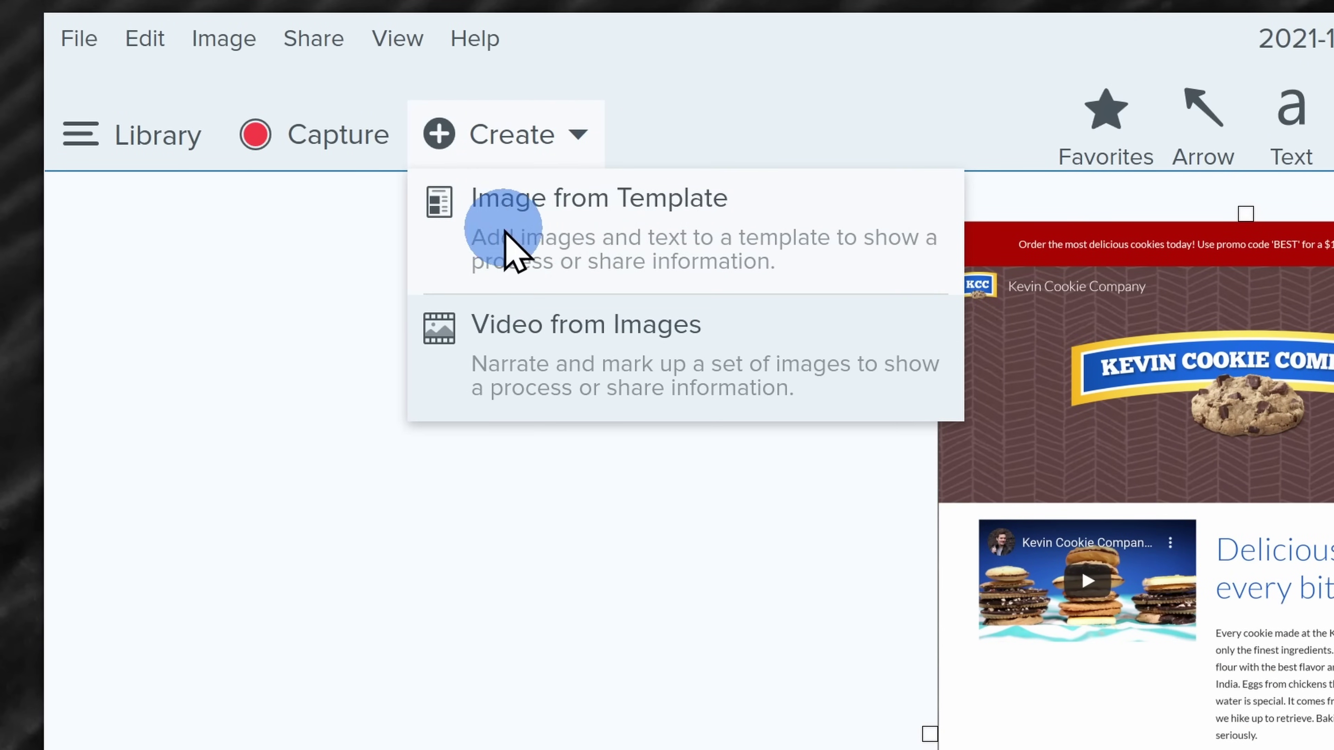
{"action": "left_click", "coordinate": [648, 239]}
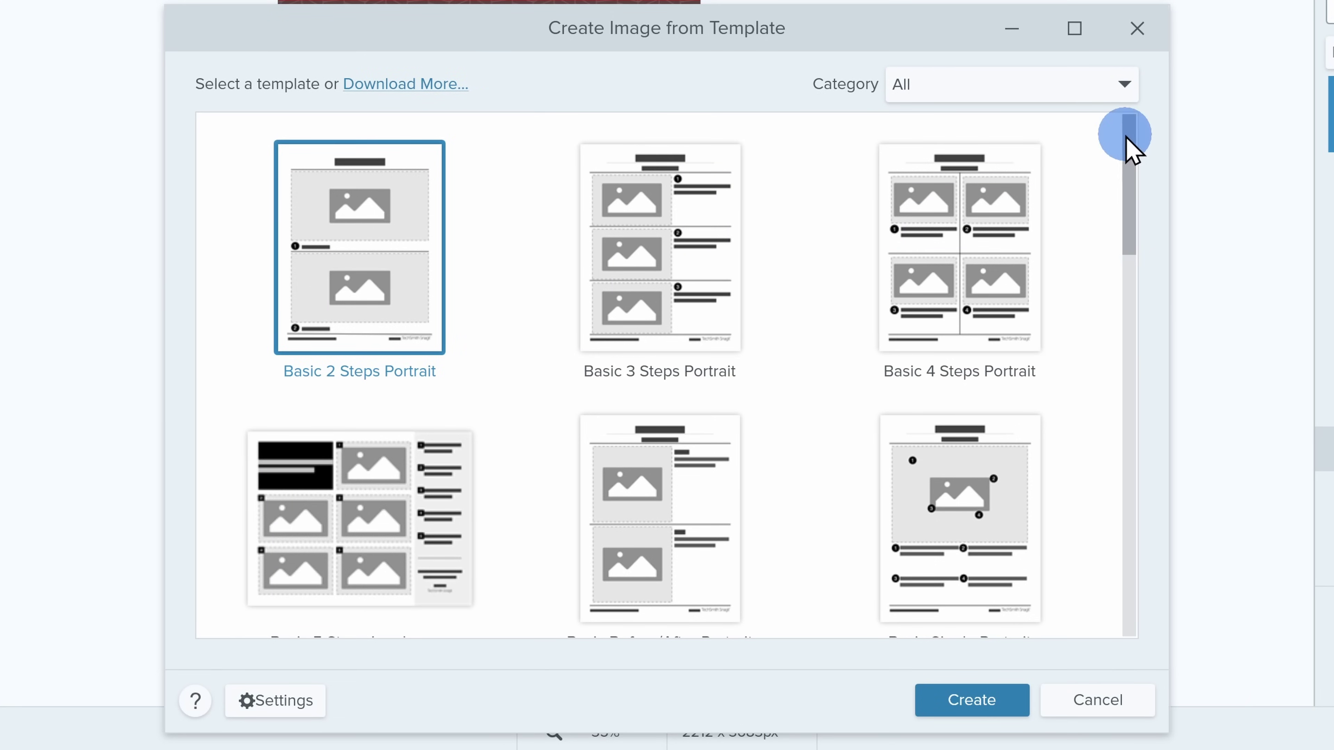
{"action": "left_click_drag", "start_coordinate": [1132, 139], "coordinate": [1131, 95]}
{"action": "left_click", "coordinate": [399, 246]}
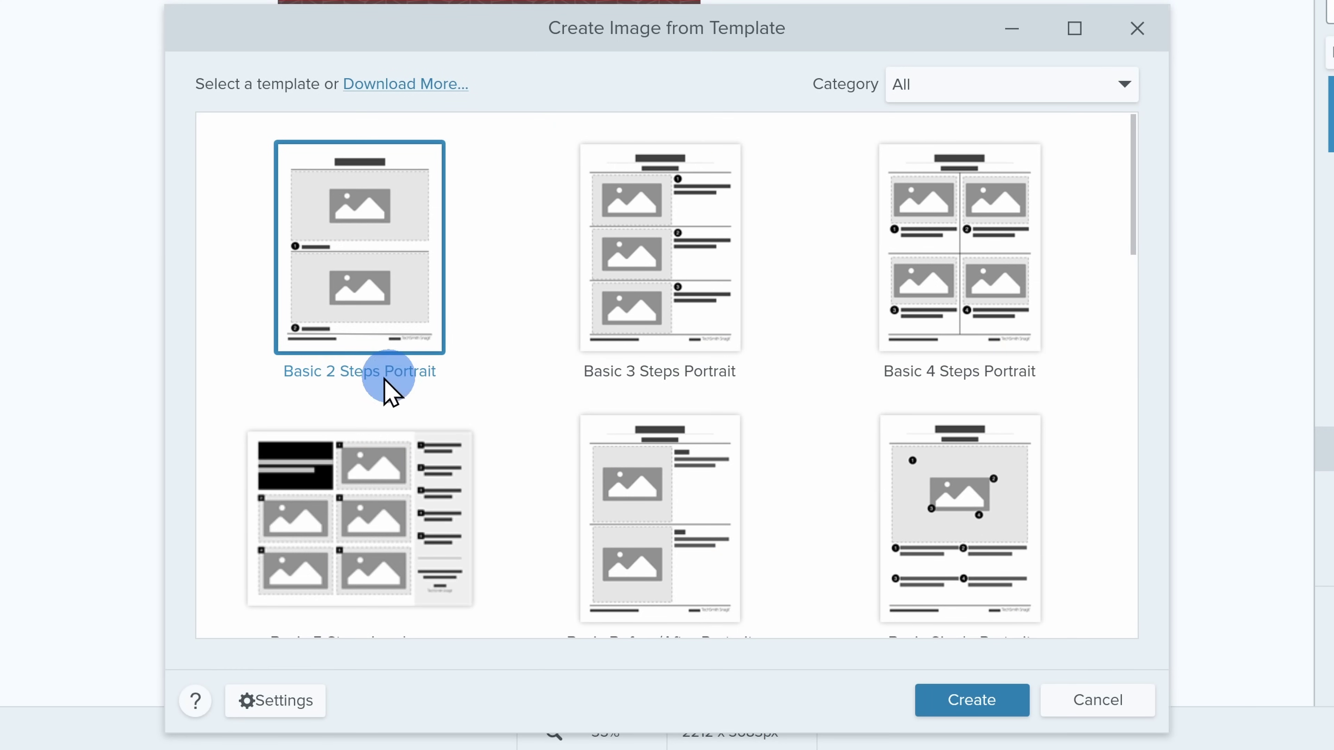
{"action": "left_click", "coordinate": [971, 700]}
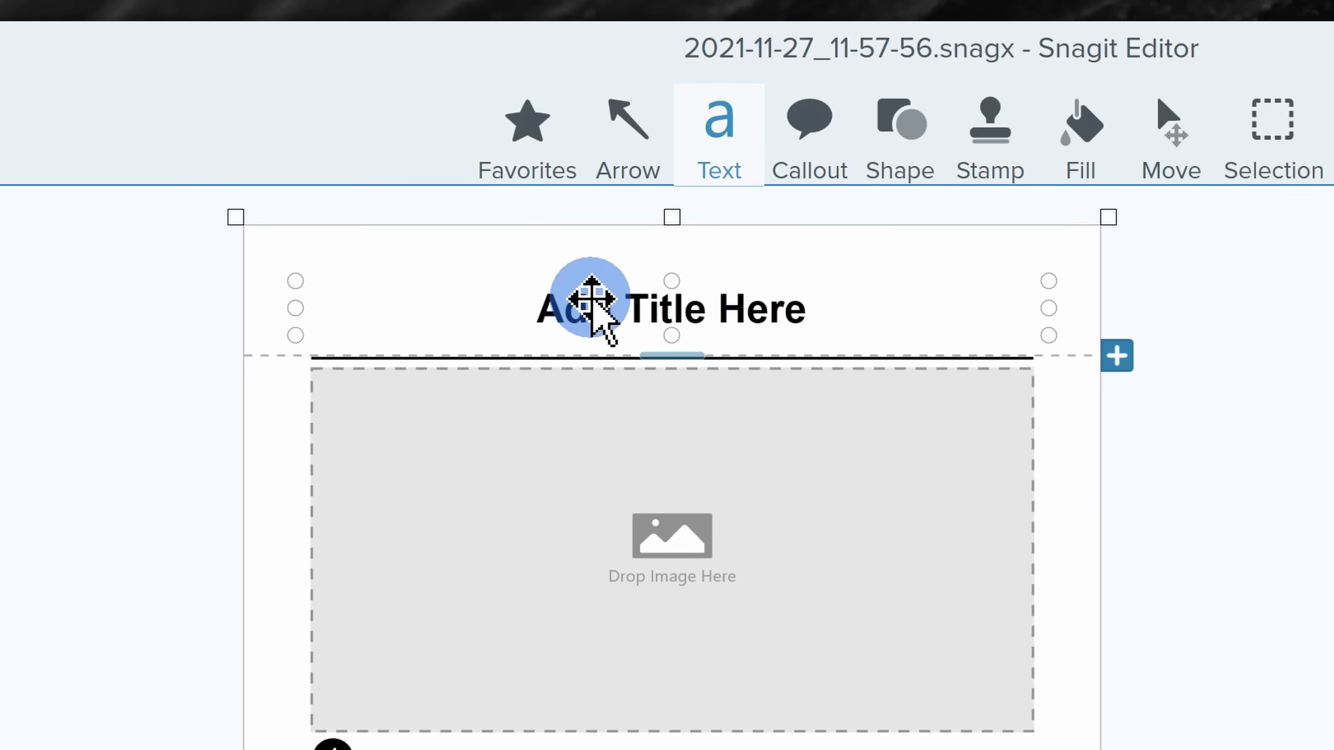
Step: Title the template 'How to bake chocolate chip cookies'
{"action": "left_click", "coordinate": [515, 136]}
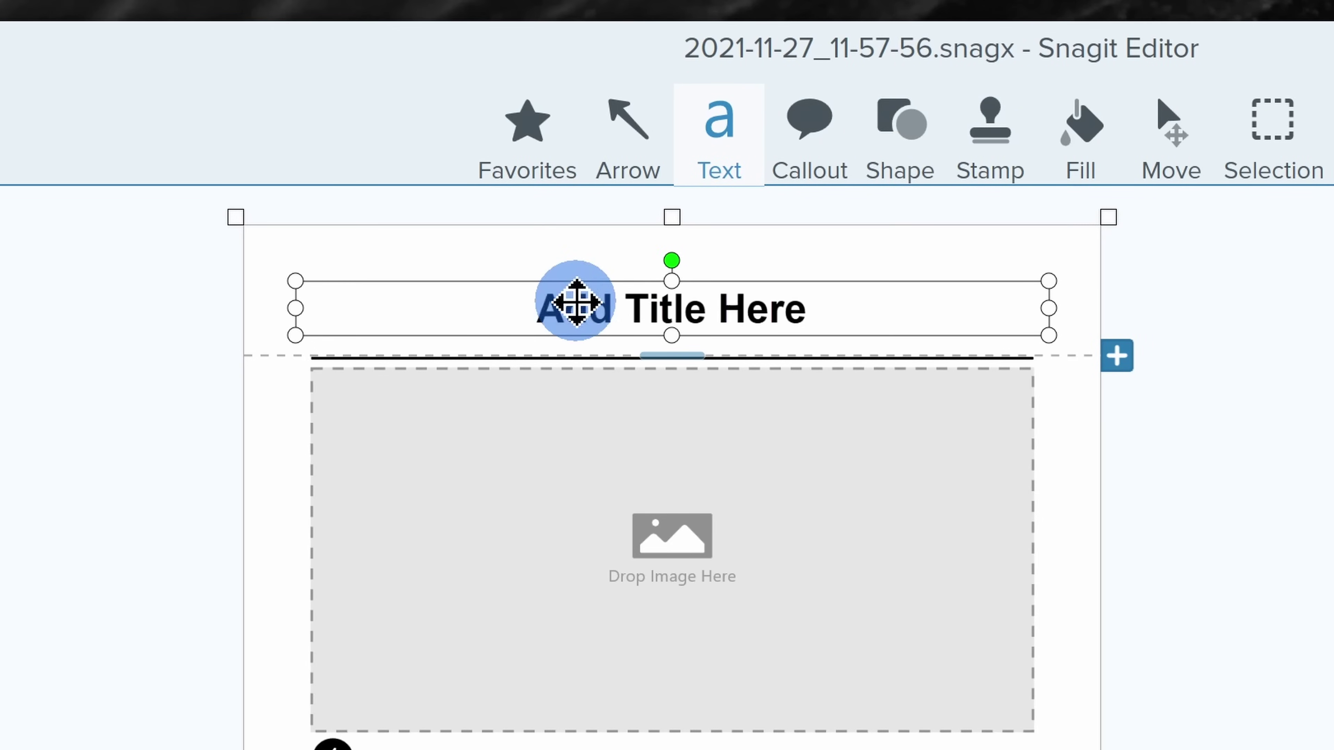
{"action": "left_click", "coordinate": [711, 316]}
{"action": "type", "text": "How to bake chocolate chip cookies"}
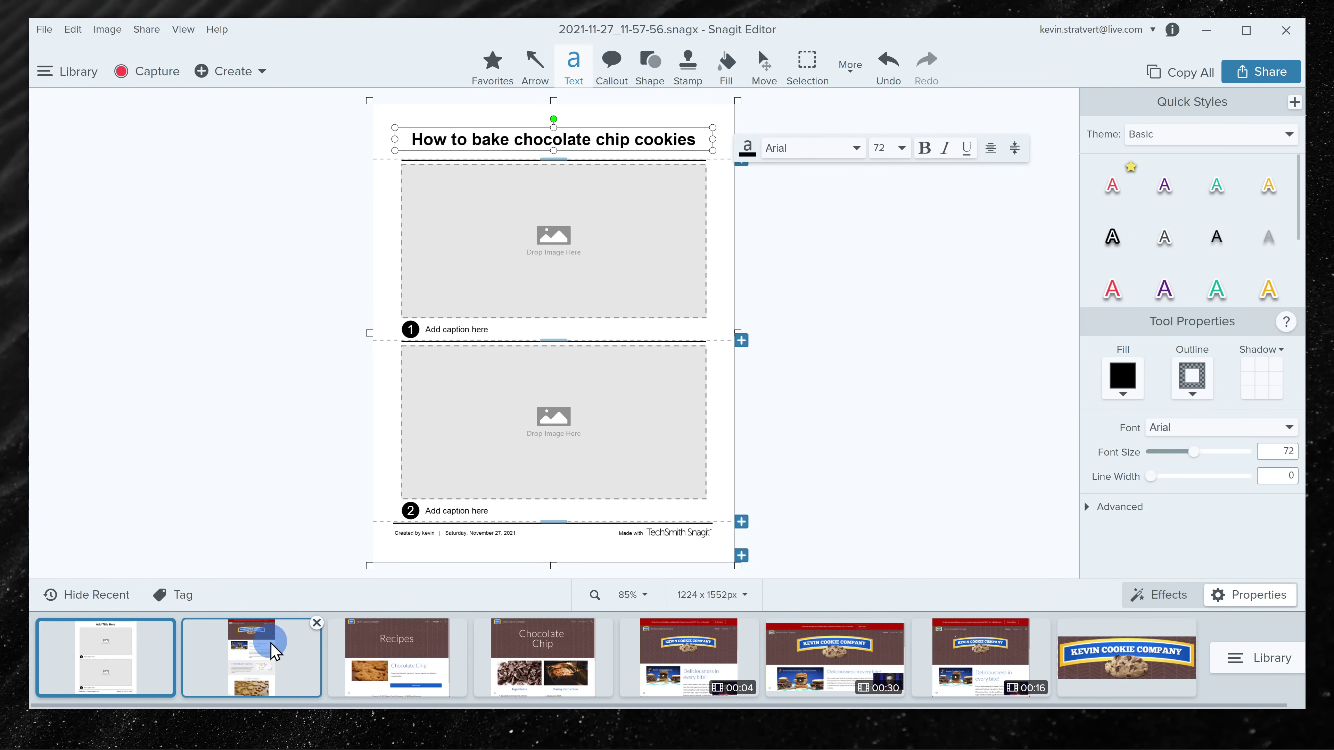
Step: Place the homepage capture in step 1 and the Recipes page capture in step 2
{"action": "left_click", "coordinate": [559, 219]}
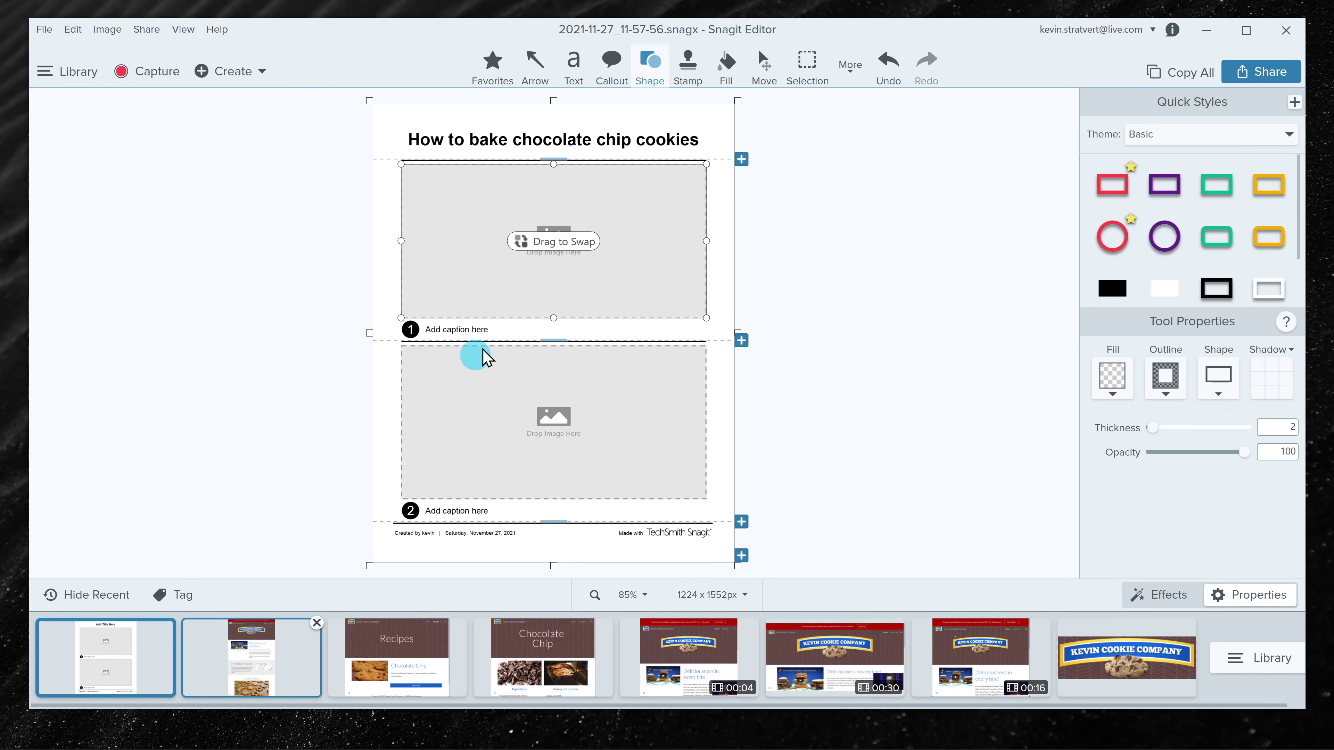
{"action": "left_click_drag", "start_coordinate": [568, 261], "coordinate": [564, 252]}
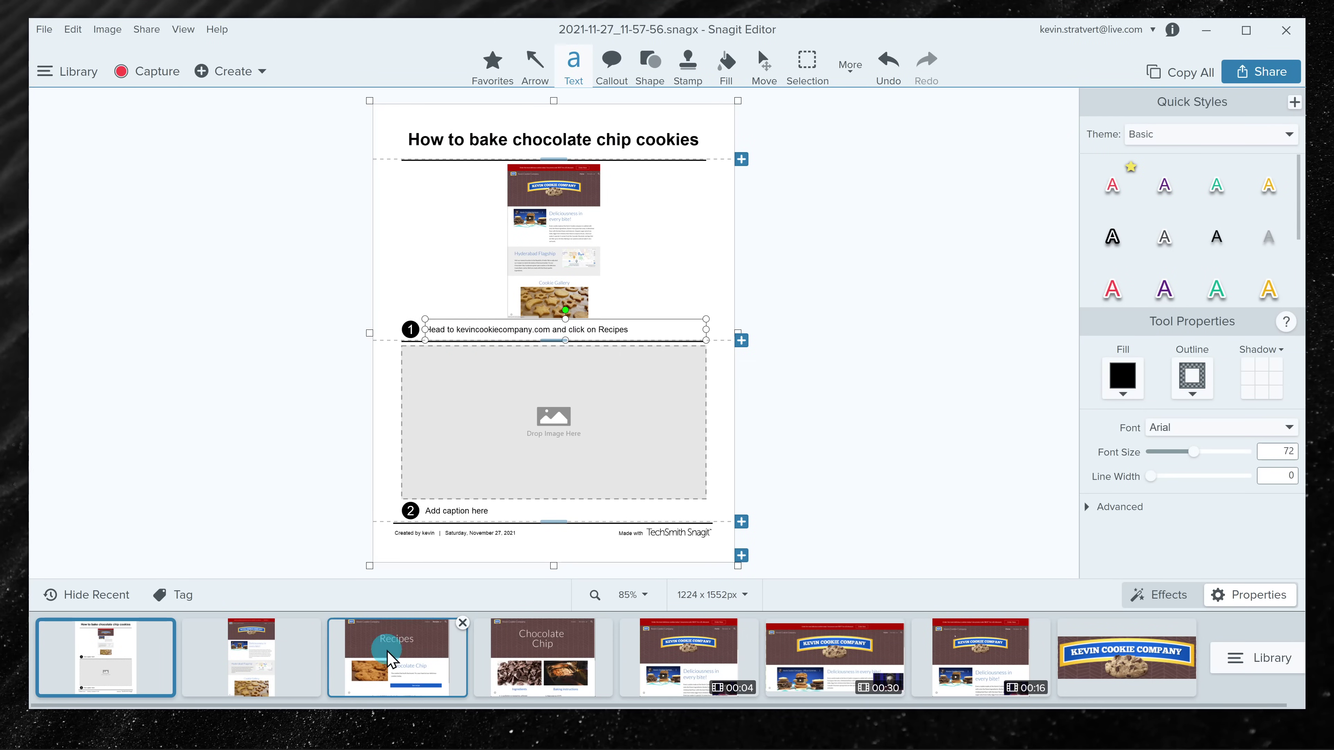
{"action": "left_click_drag", "start_coordinate": [526, 430], "coordinate": [526, 421]}
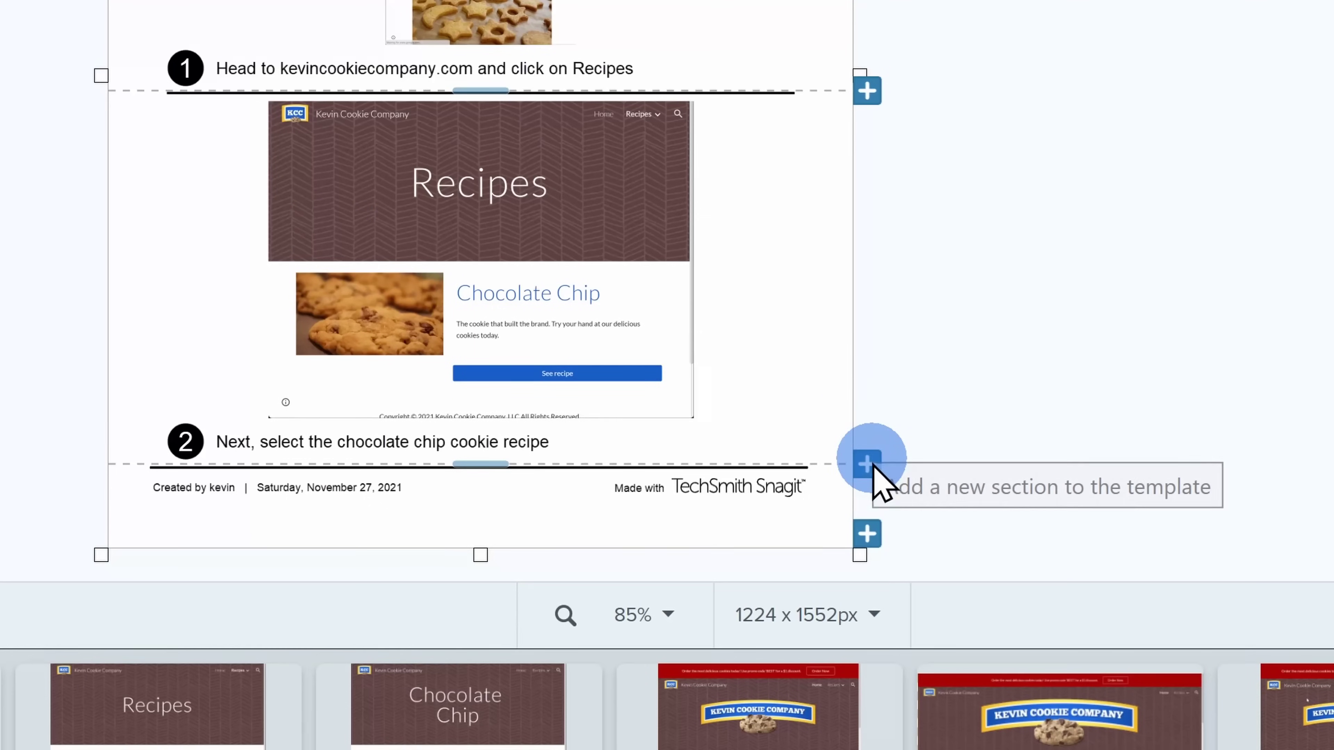
{"action": "left_click", "coordinate": [866, 464]}
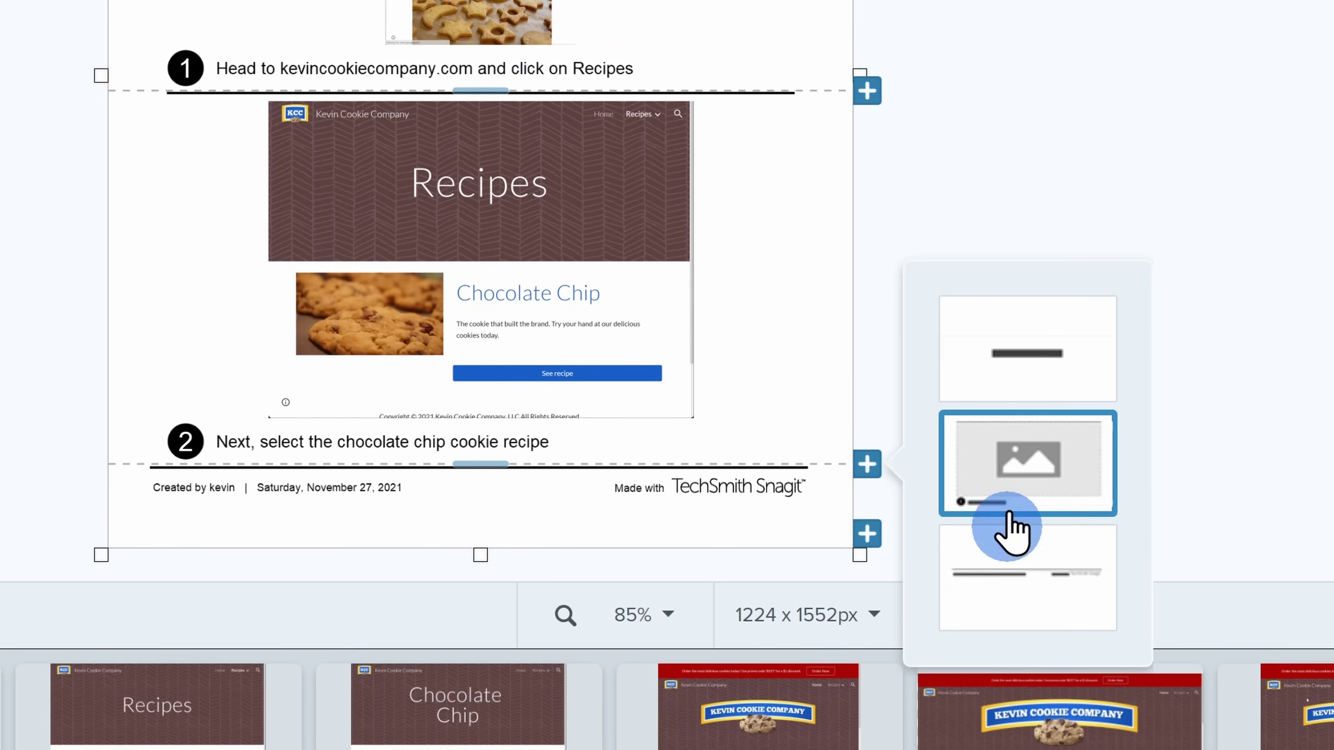
Step: Add step 3 with the Chocolate Chip capture, captioned 'Here you go! Here is the recipe!'
{"action": "left_click", "coordinate": [1013, 470]}
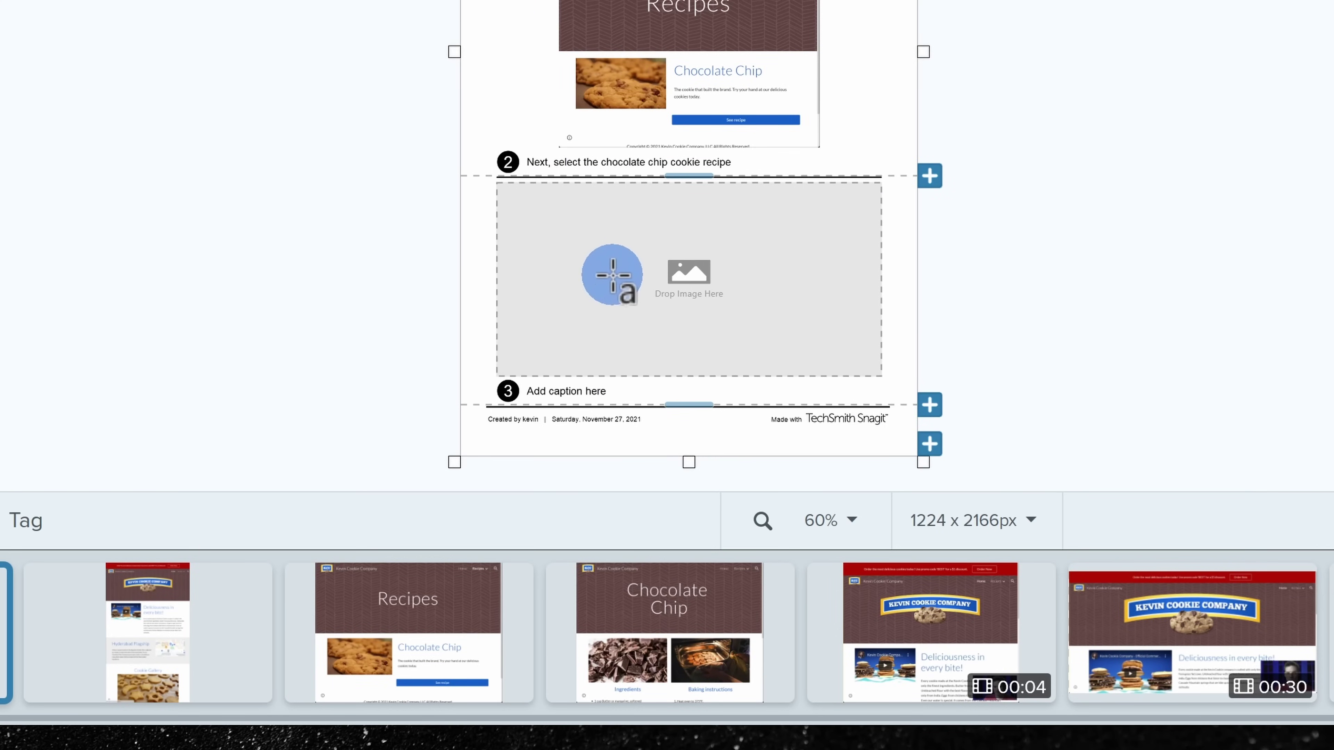
{"action": "left_click", "coordinate": [642, 619]}
{"action": "left_click_drag", "start_coordinate": [658, 625], "coordinate": [661, 289]}
{"action": "left_click", "coordinate": [582, 391]}
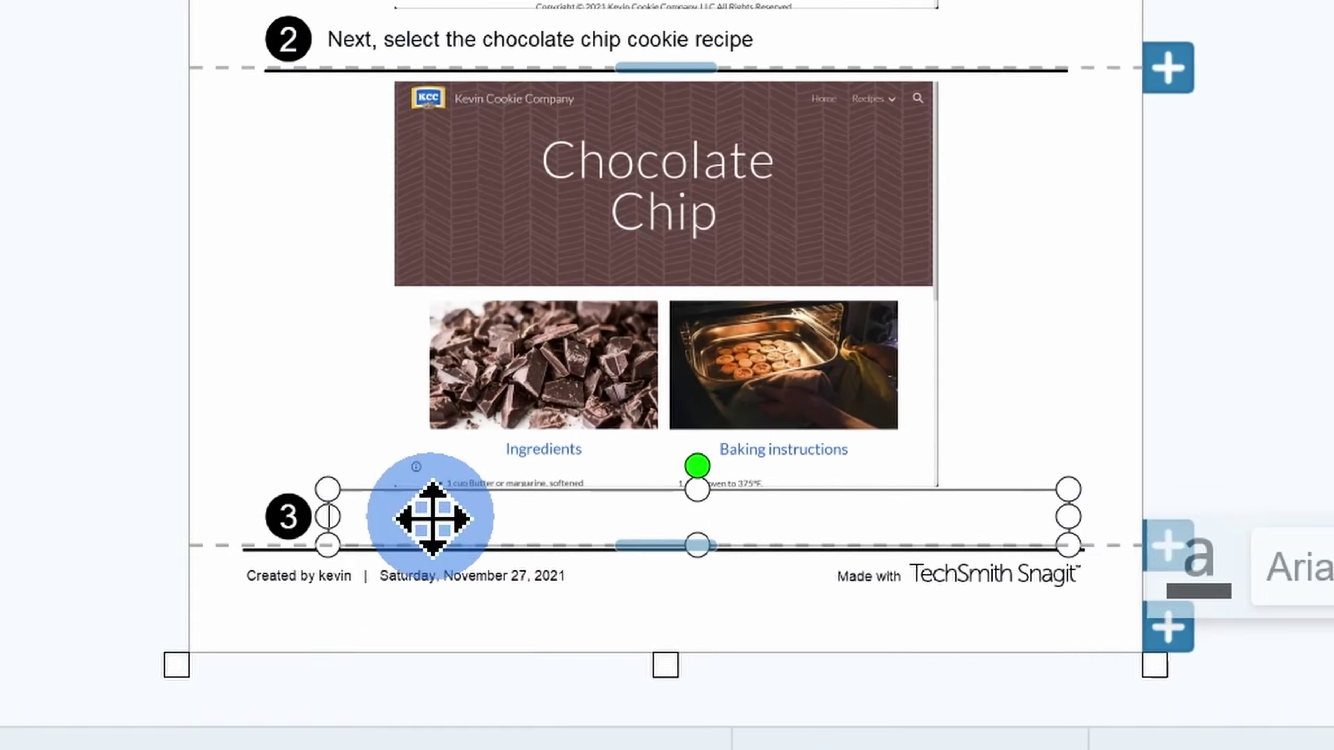
{"action": "type", "text": "Here you go! Here is the recipe!"}
{"action": "left_click", "coordinate": [1076, 8]}
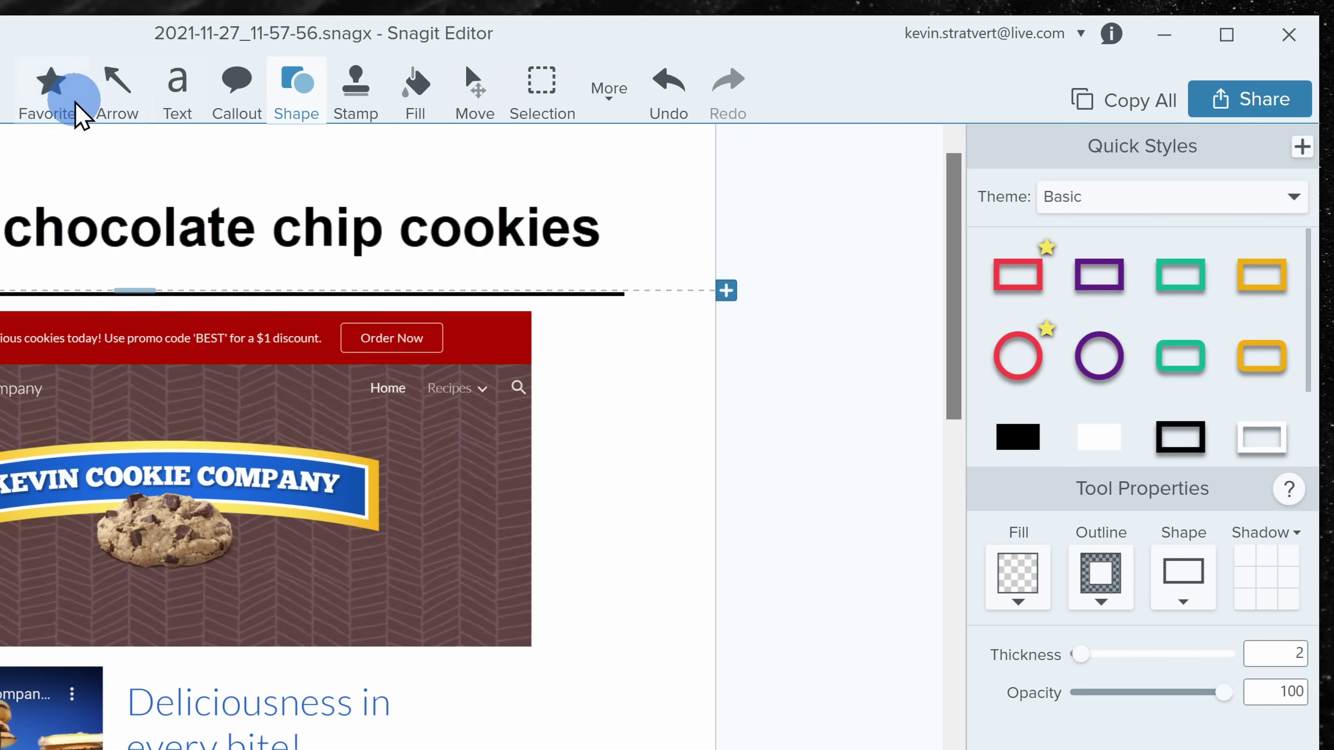
Step: Preview the Arrow, Text, Callout and Shape annotation styles
{"action": "left_click", "coordinate": [134, 104]}
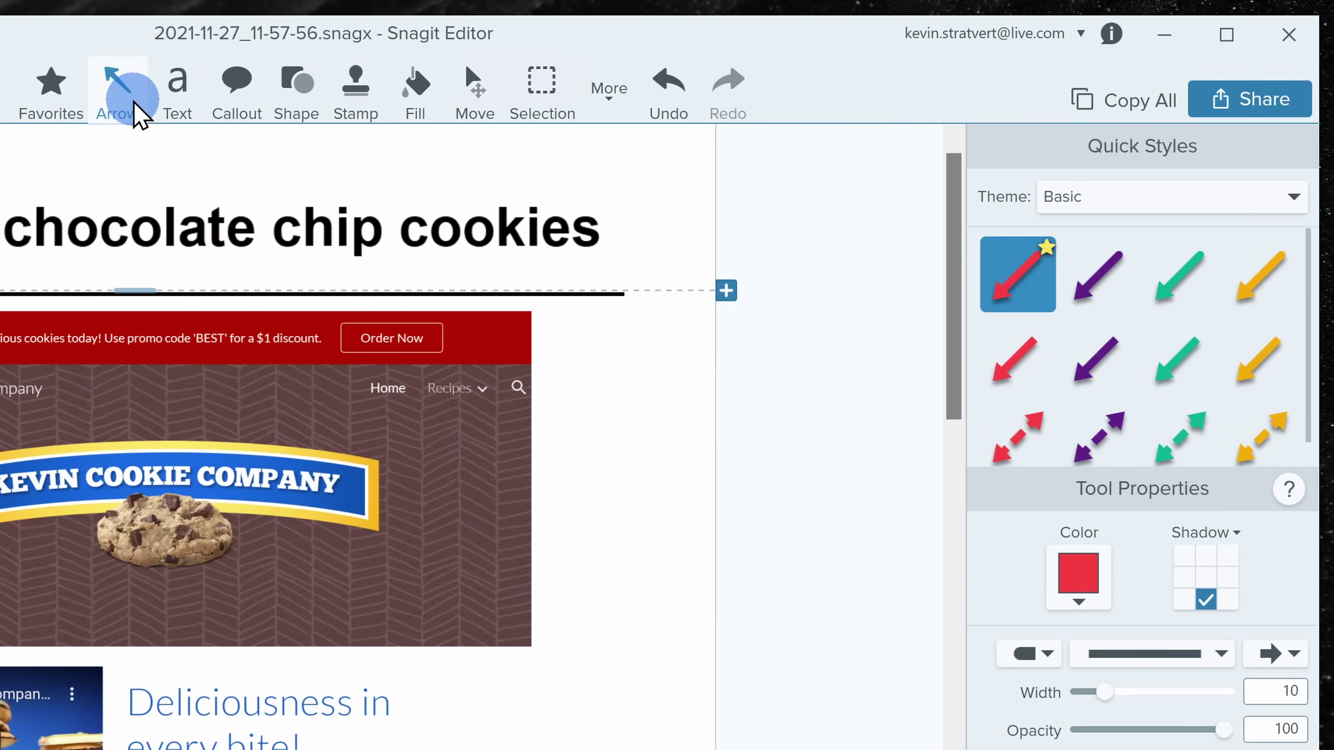
{"action": "left_click", "coordinate": [174, 103]}
{"action": "left_click", "coordinate": [236, 100]}
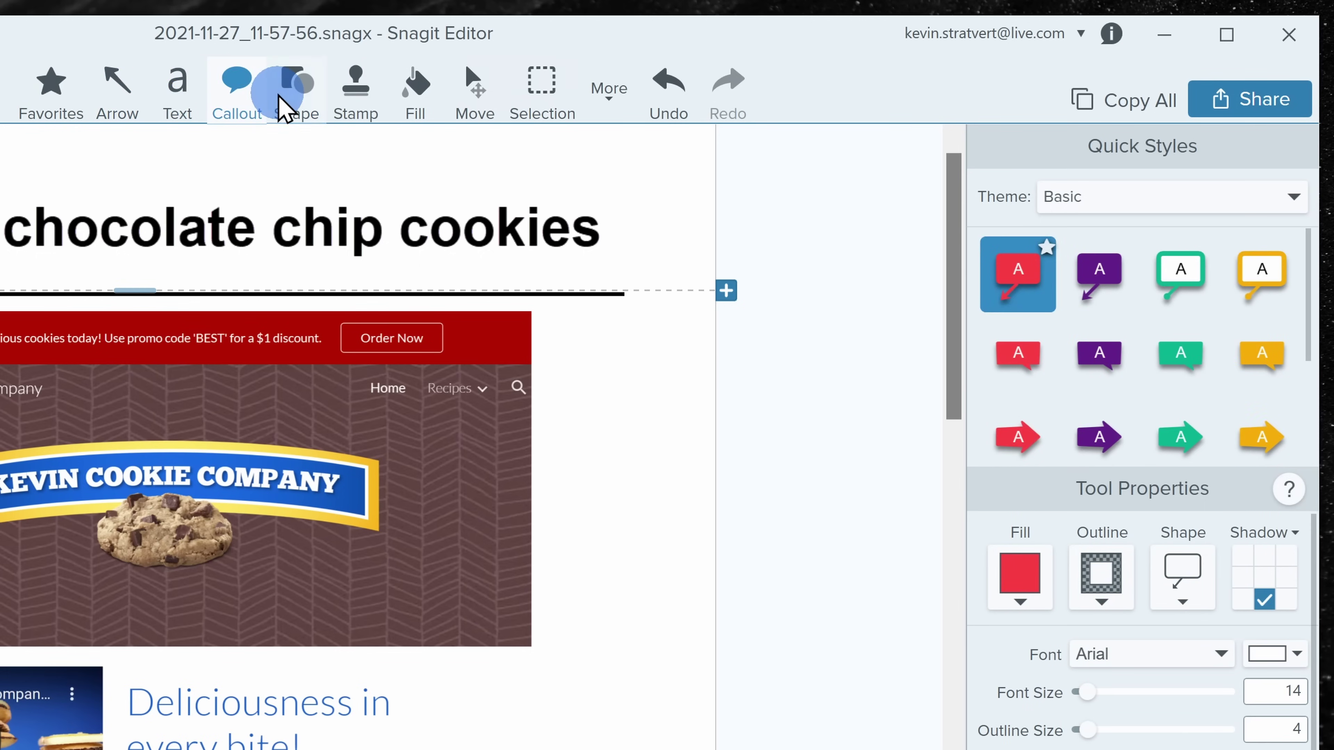
{"action": "left_click", "coordinate": [287, 99]}
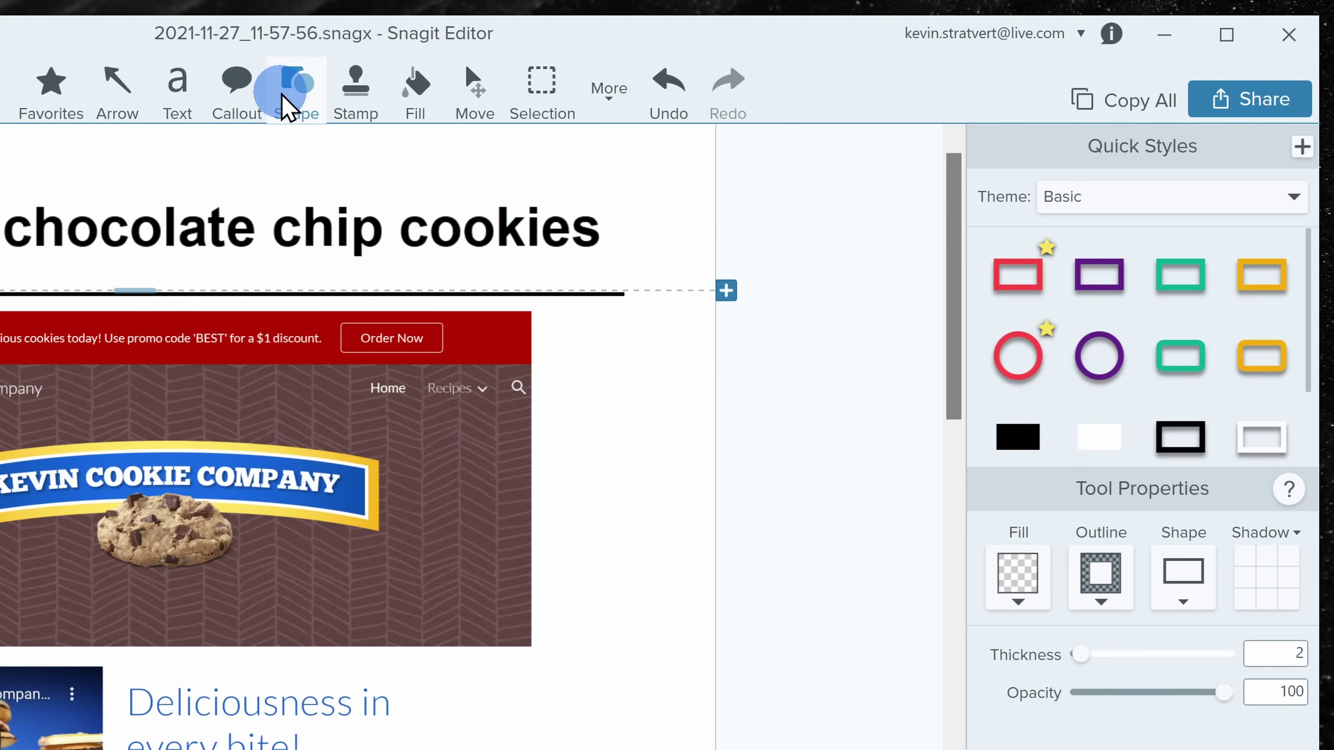
Step: Browse the More tools list, including Blur, Crop, Pen, Highlighter and Step, then close it
{"action": "left_click", "coordinate": [606, 98]}
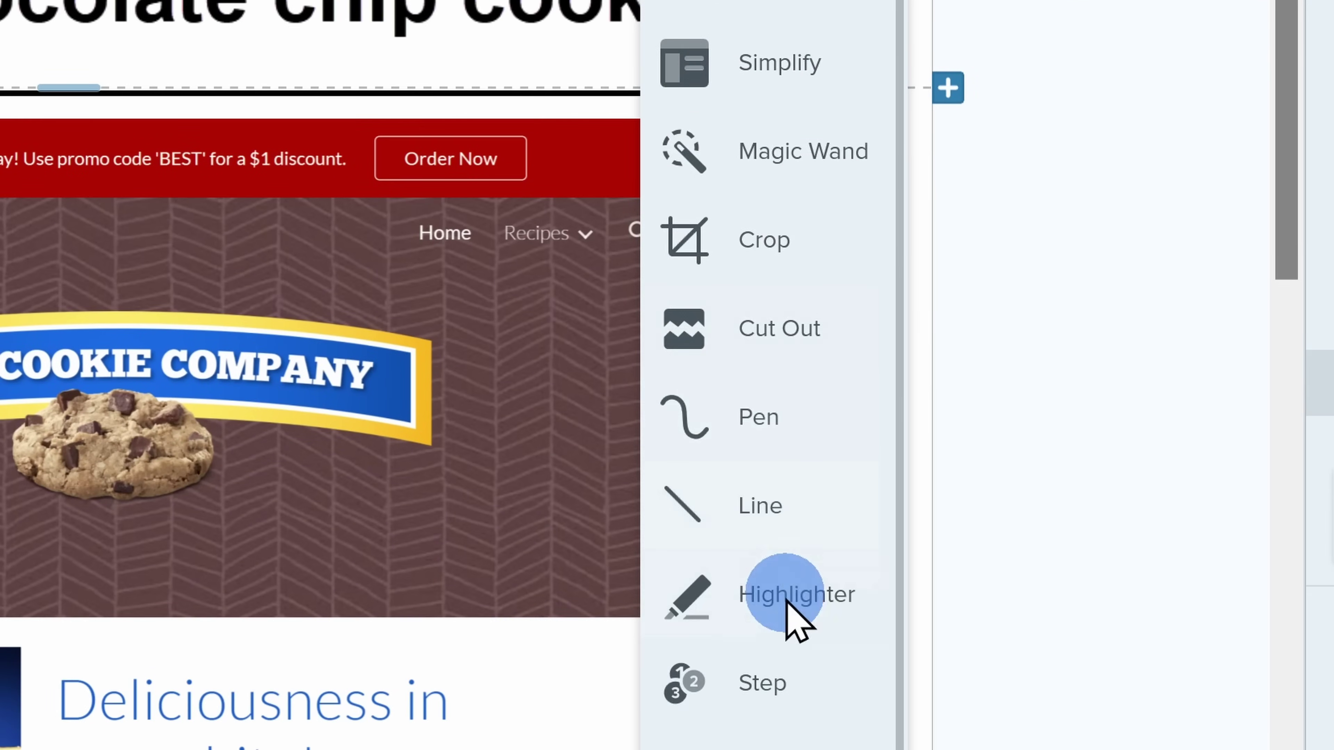
{"action": "scroll", "coordinate": [788, 611], "scroll_direction": "down", "scroll_amount": 1}
{"action": "scroll", "coordinate": [798, 467], "scroll_direction": "up", "scroll_amount": 1}
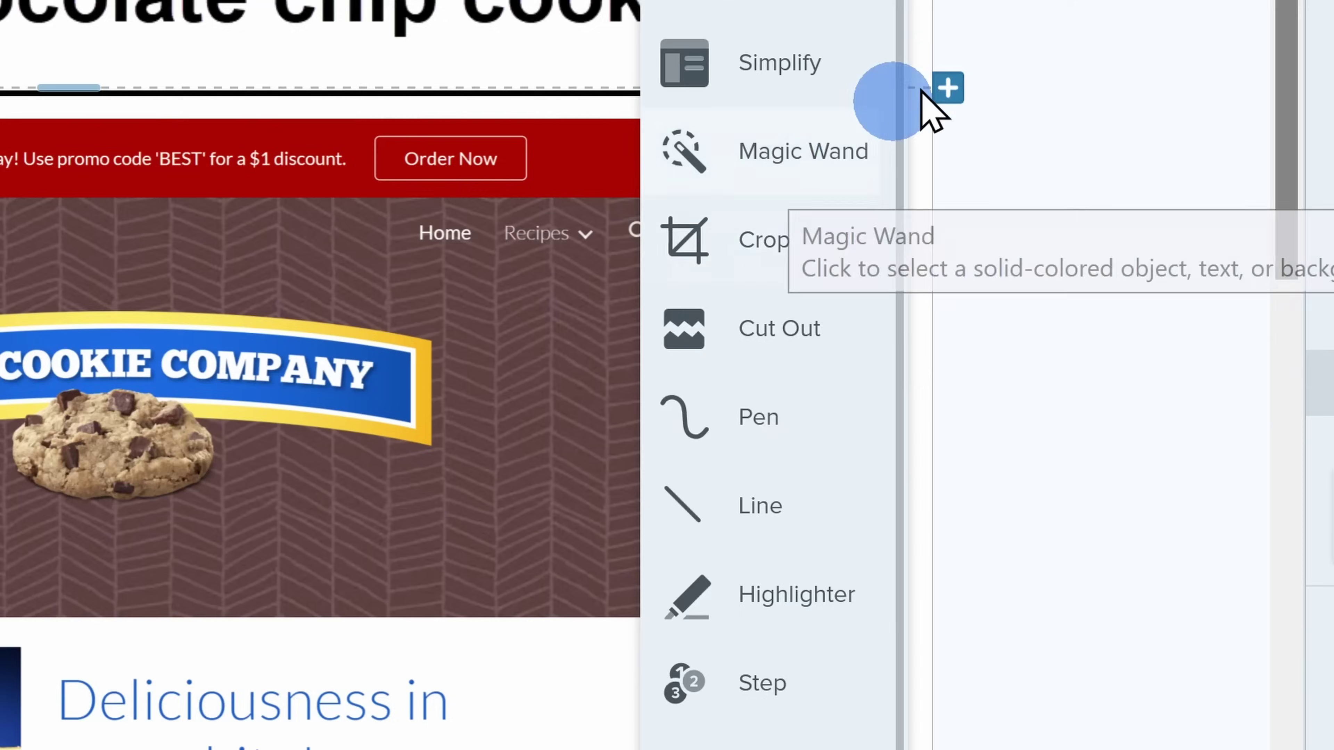
{"action": "left_click", "coordinate": [1176, 209]}
Step: Draw a red arrow to the Recipes menu with a 'Click here' label beneath it
{"action": "left_click", "coordinate": [489, 74]}
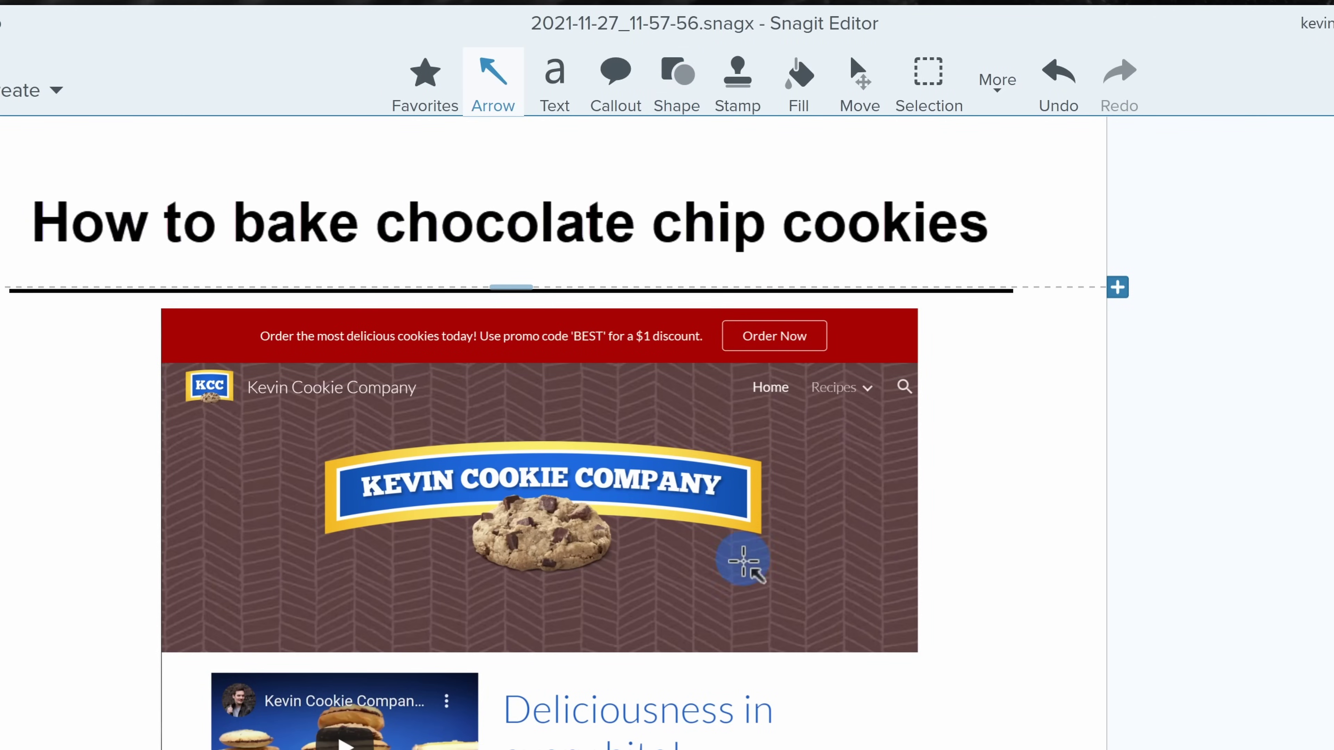
{"action": "left_click_drag", "start_coordinate": [717, 597], "coordinate": [827, 406]}
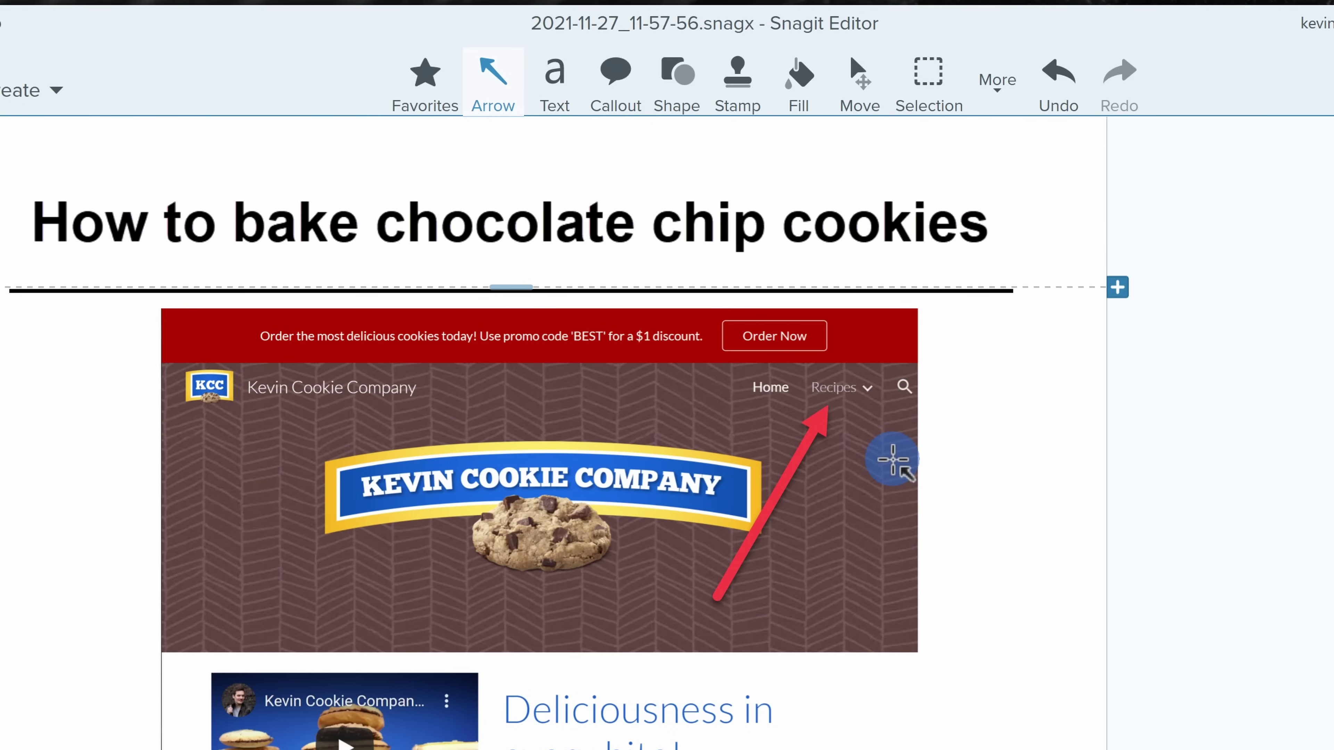
{"action": "left_click", "coordinate": [554, 92]}
{"action": "left_click", "coordinate": [822, 662]}
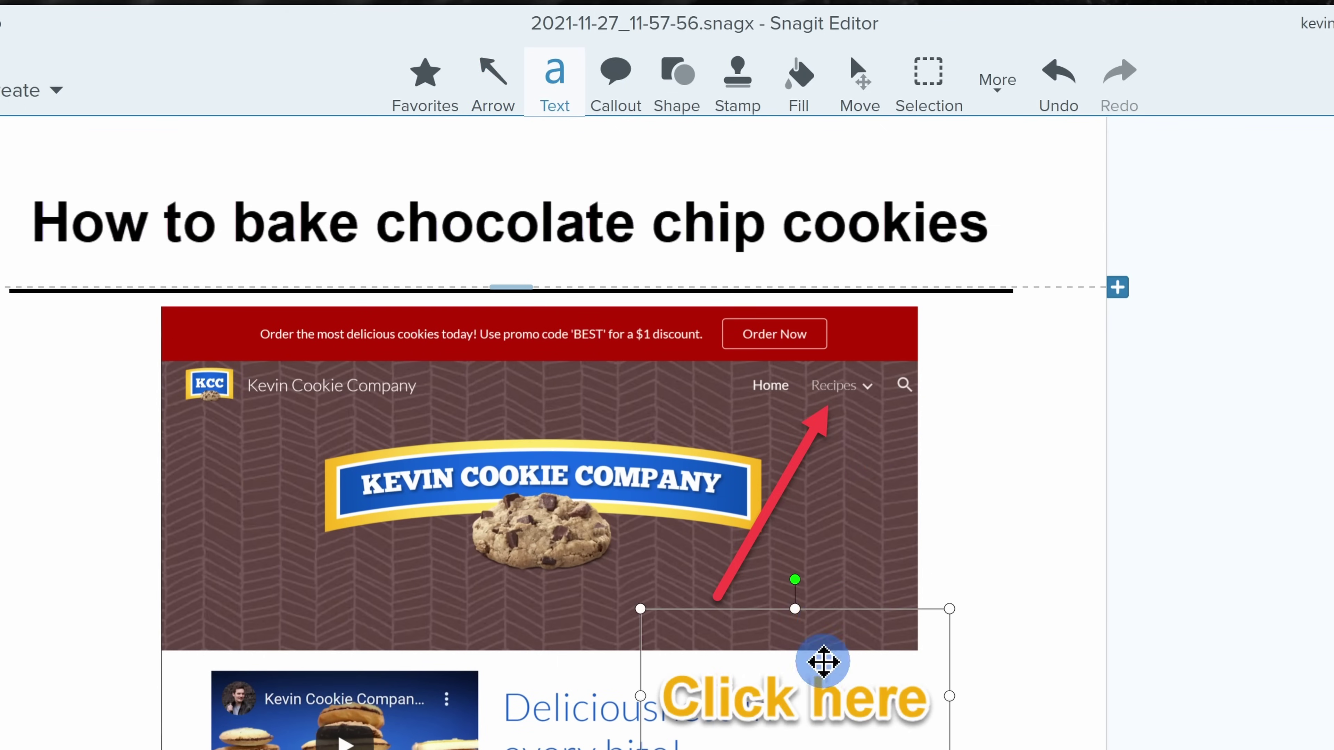
{"action": "left_click_drag", "start_coordinate": [823, 621], "coordinate": [755, 571]}
Step: Scribble over the banner's promo code with the Pen tool
{"action": "left_click", "coordinate": [987, 84]}
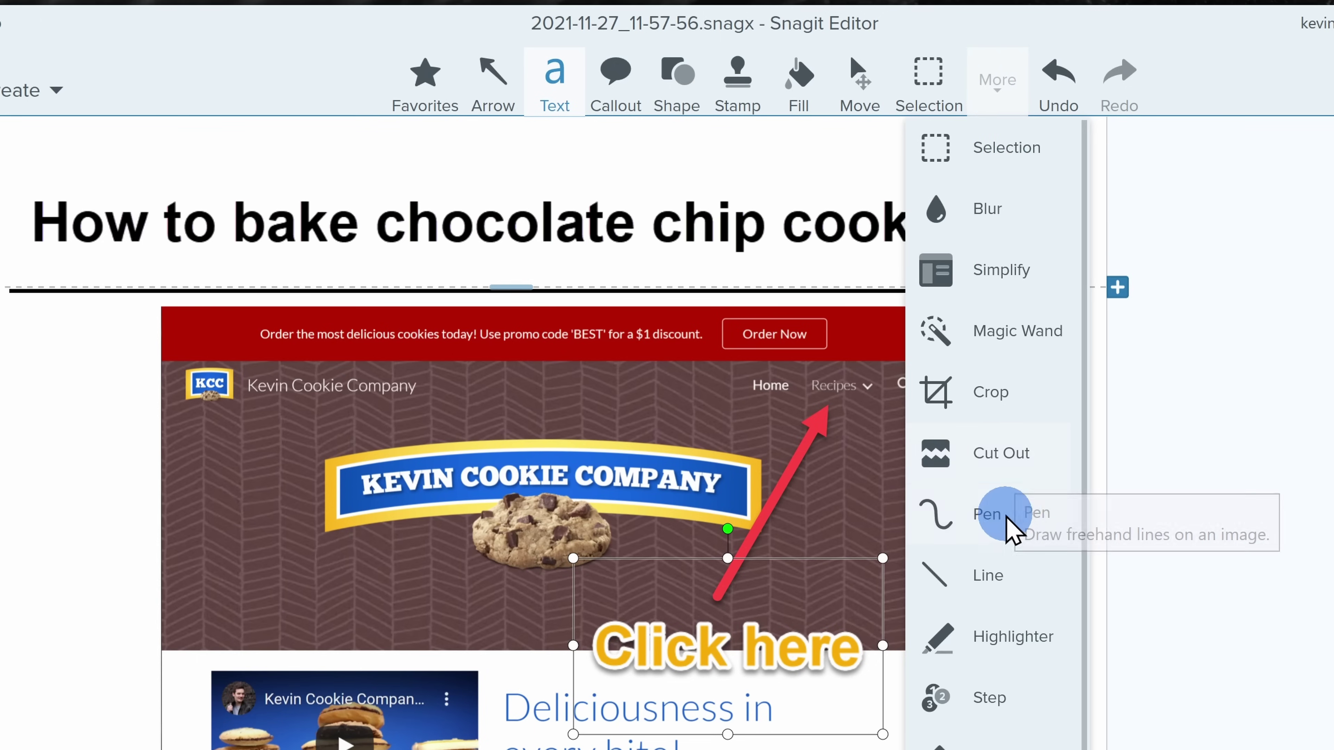
{"action": "left_click", "coordinate": [977, 514]}
{"action": "left_click_drag", "start_coordinate": [570, 329], "coordinate": [589, 339]}
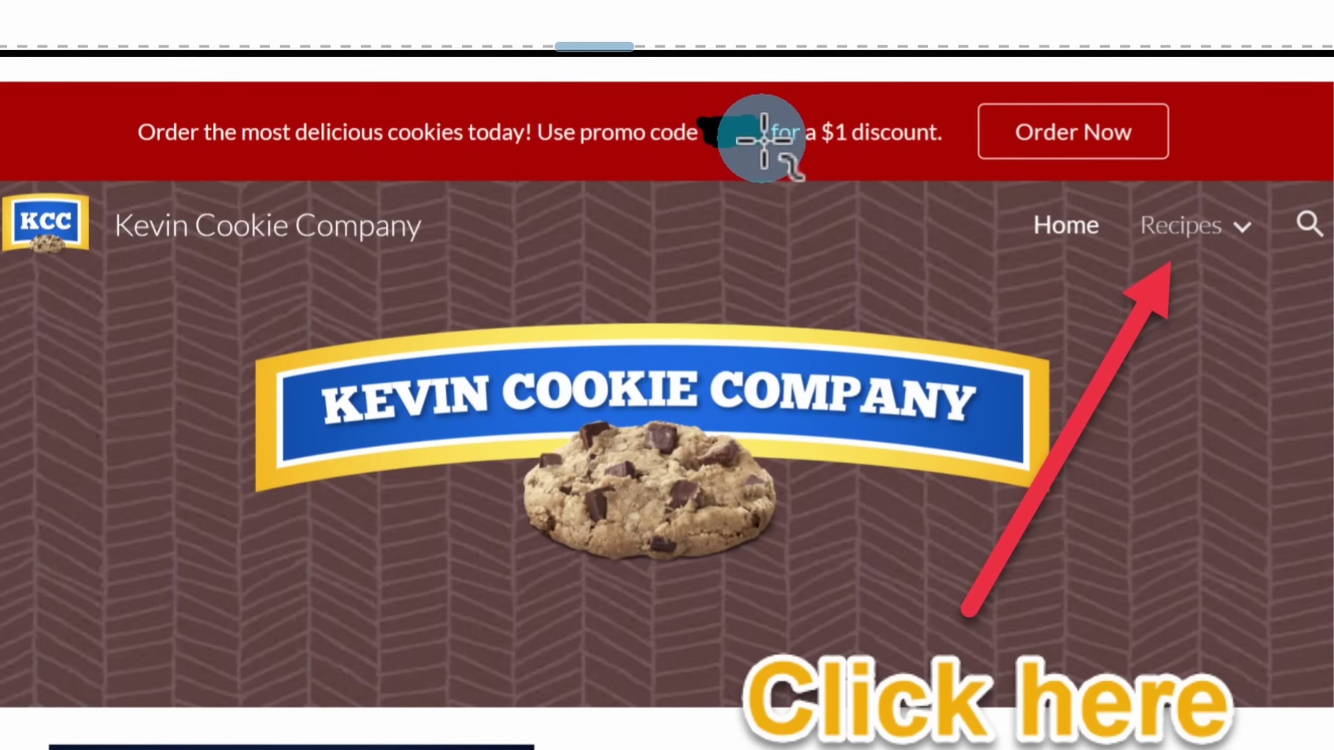
{"action": "left_click", "coordinate": [554, 46]}
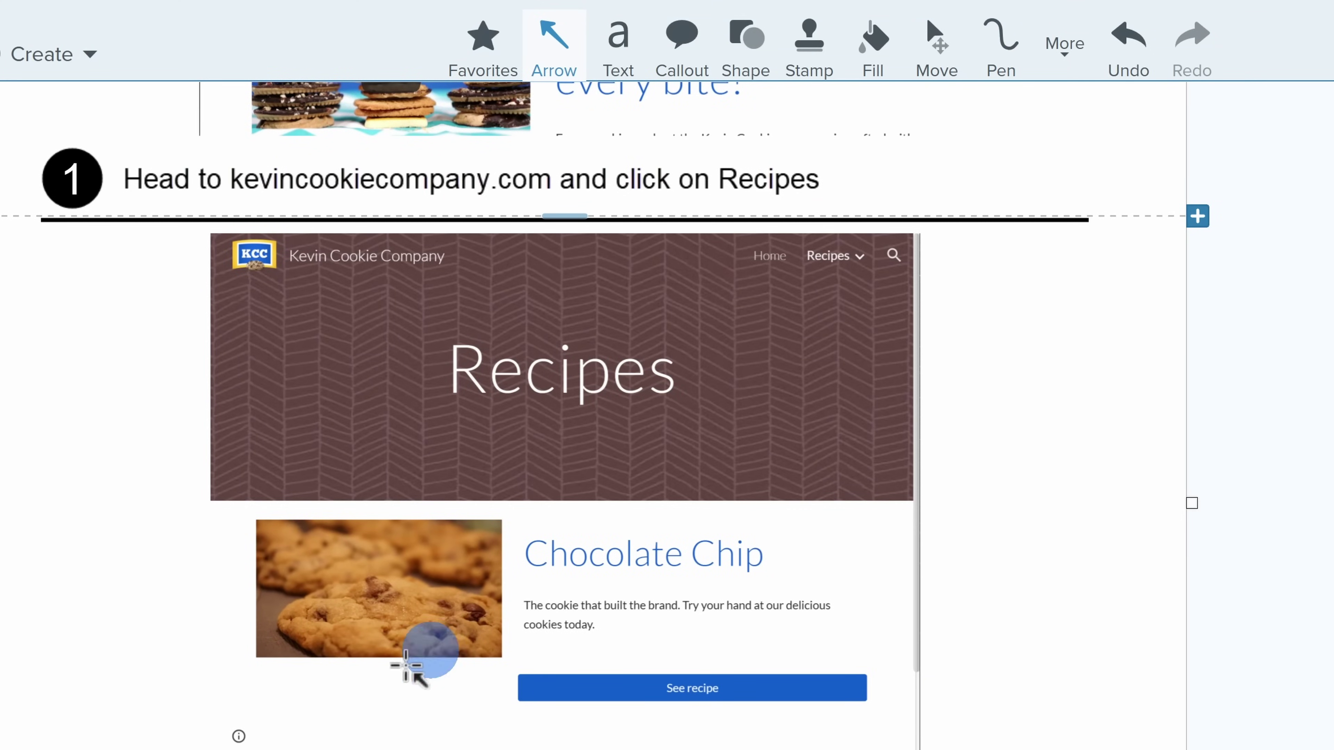
Step: Point a red arrow at See recipe and add the callout 'Here you go! Enjoy the most delicious cookies!'
{"action": "left_click_drag", "start_coordinate": [294, 699], "coordinate": [633, 686]}
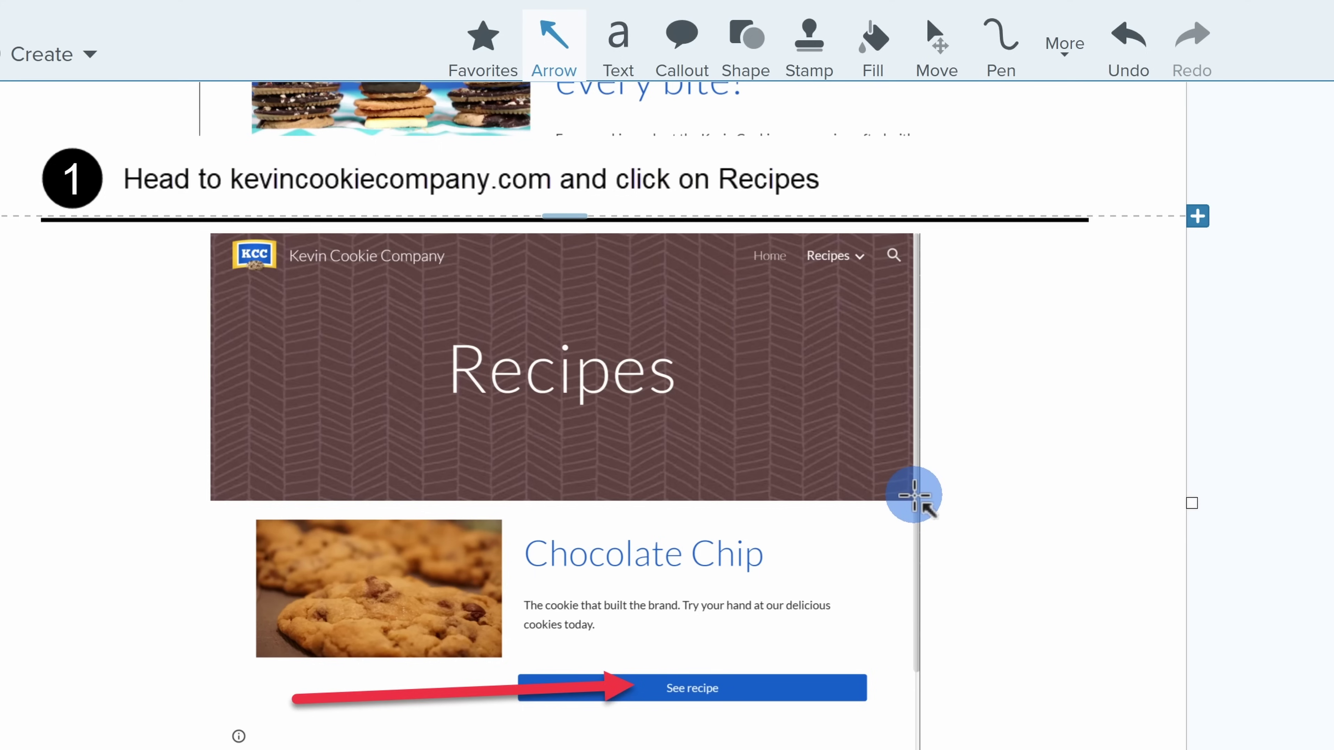
{"action": "left_click", "coordinate": [681, 52]}
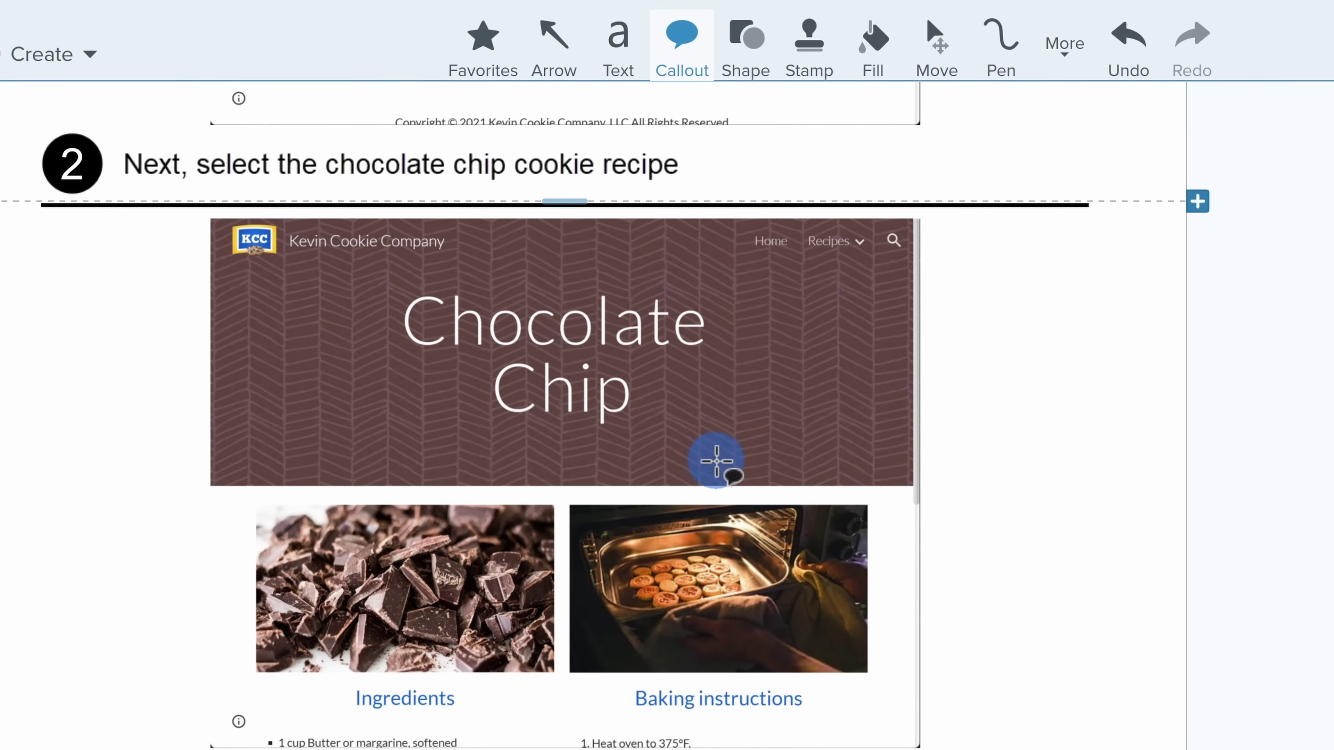
{"action": "left_click_drag", "start_coordinate": [731, 453], "coordinate": [1036, 246]}
{"action": "type", "text": "Here you go! Enjoy the most delicious cookies!"}
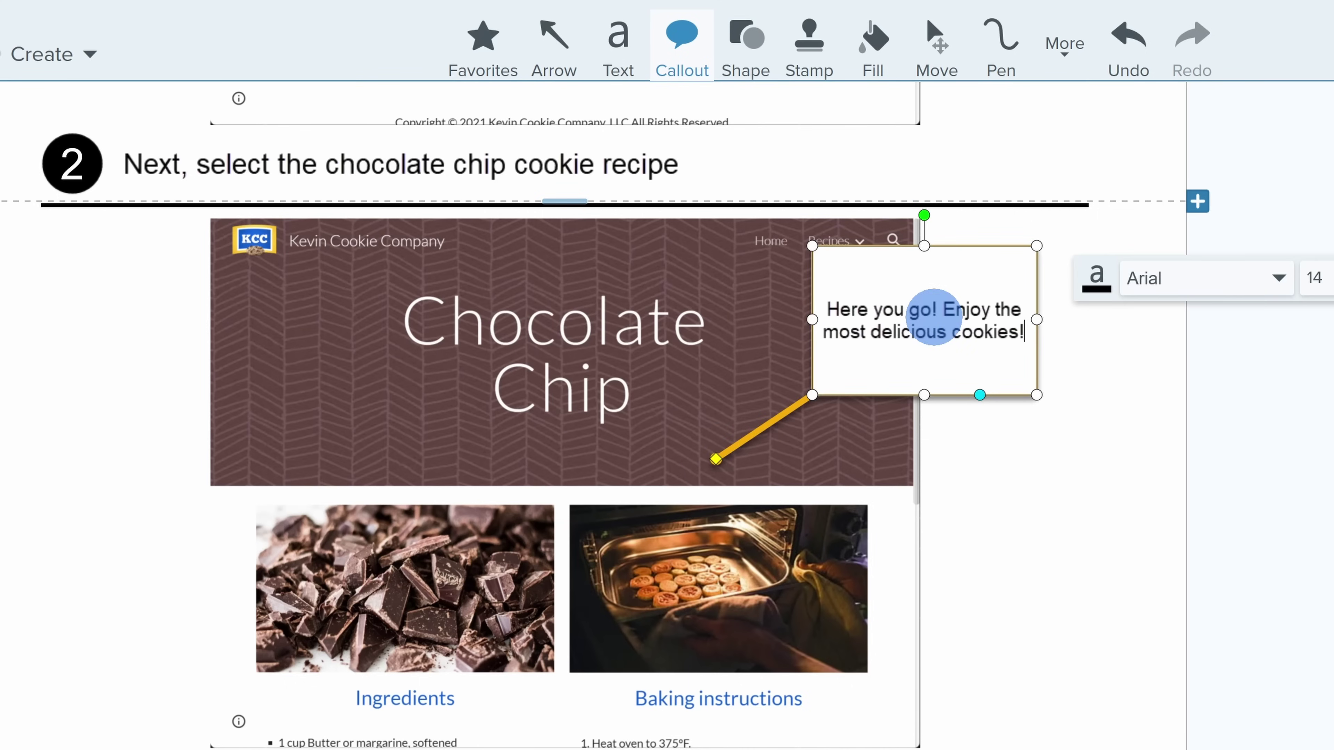
Step: Place cookie stamps inside the callout
{"action": "left_click", "coordinate": [808, 48]}
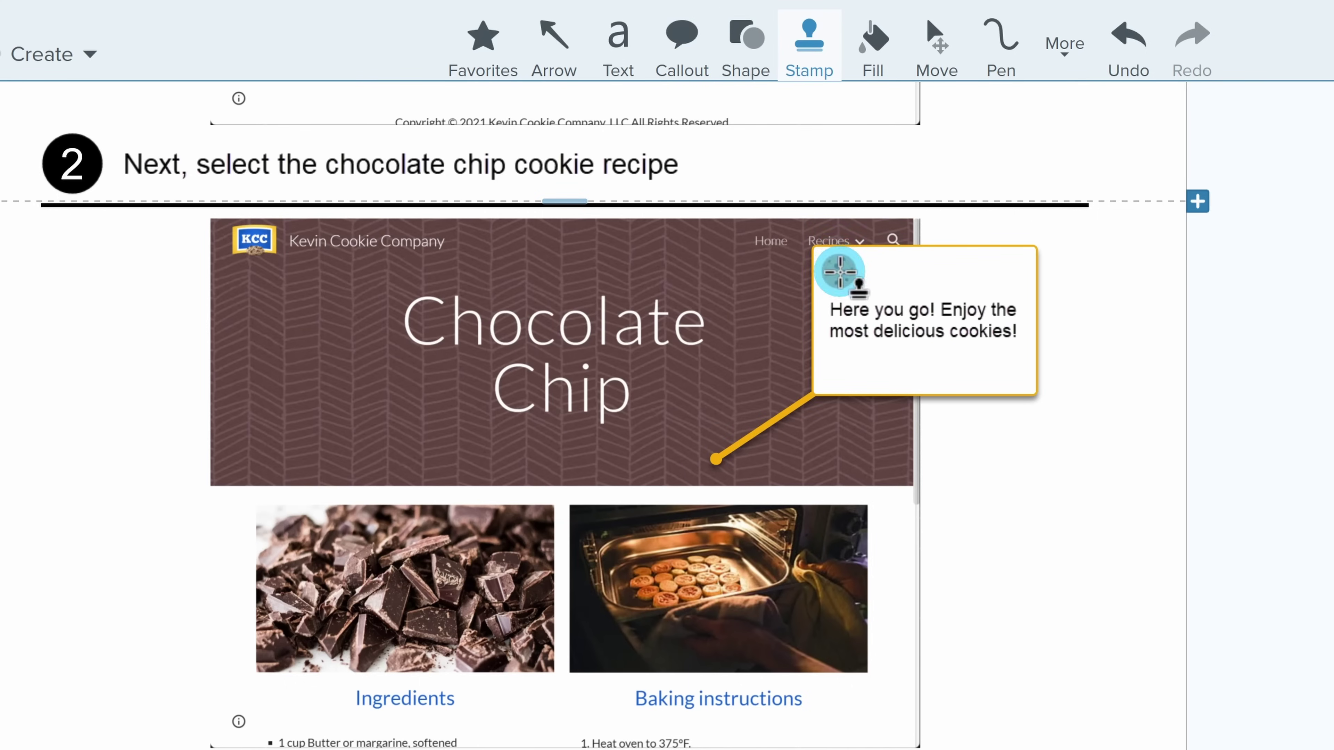
{"action": "left_click", "coordinate": [883, 273]}
{"action": "left_click", "coordinate": [931, 273]}
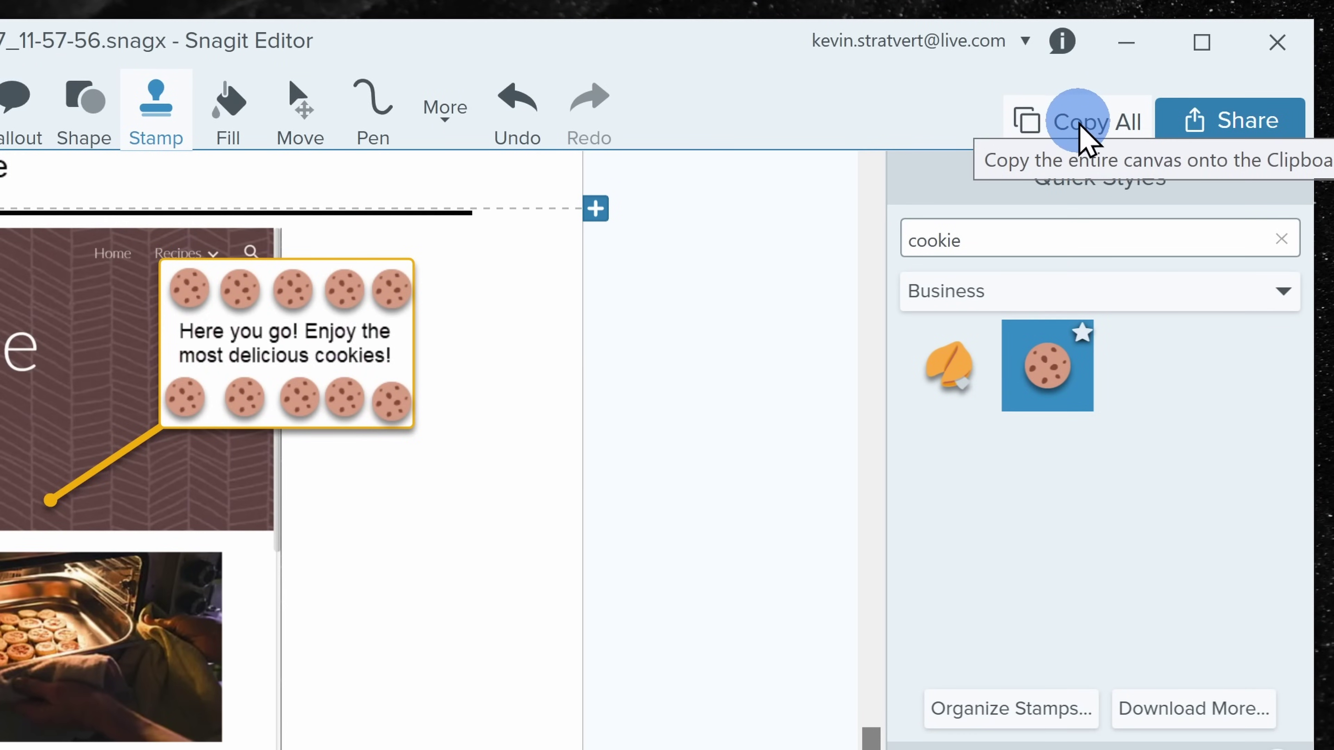
Step: Copy the entire canvas to the clipboard and bring up the share destinations
{"action": "left_click", "coordinate": [1083, 136]}
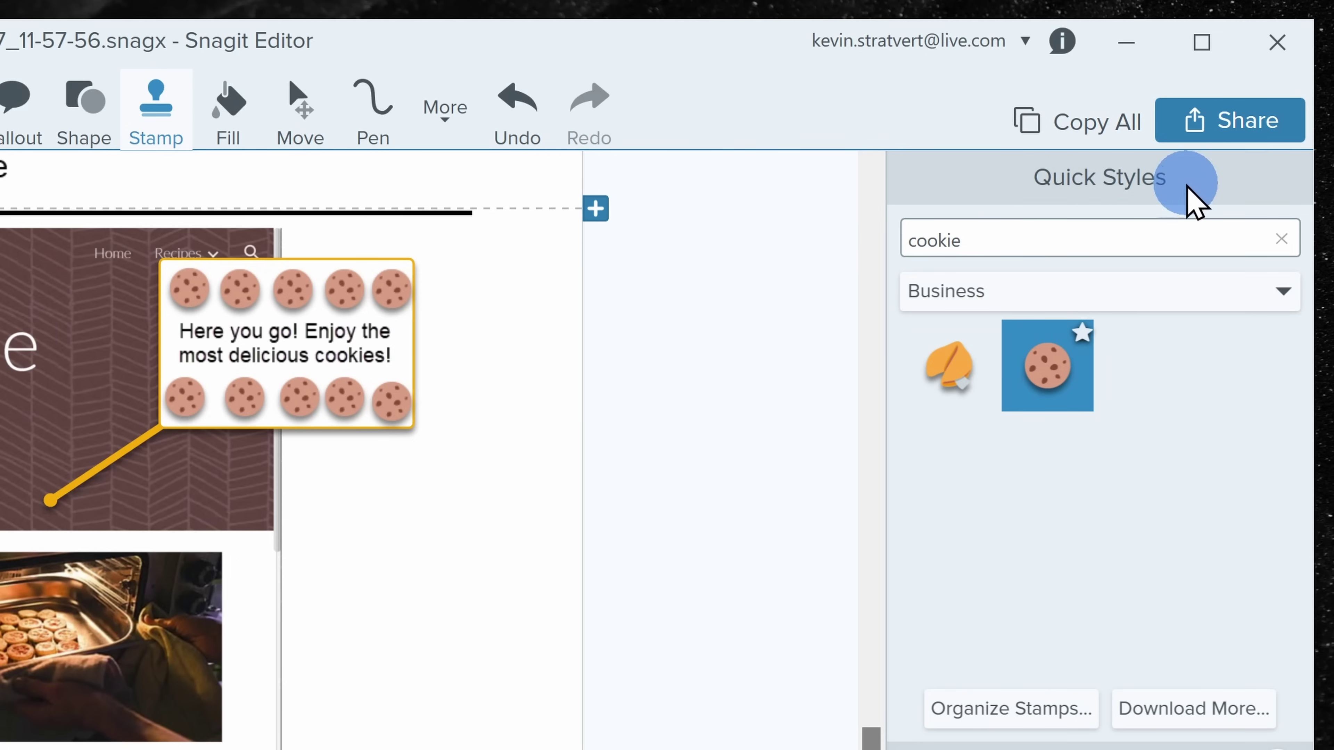
{"action": "left_click", "coordinate": [1234, 132]}
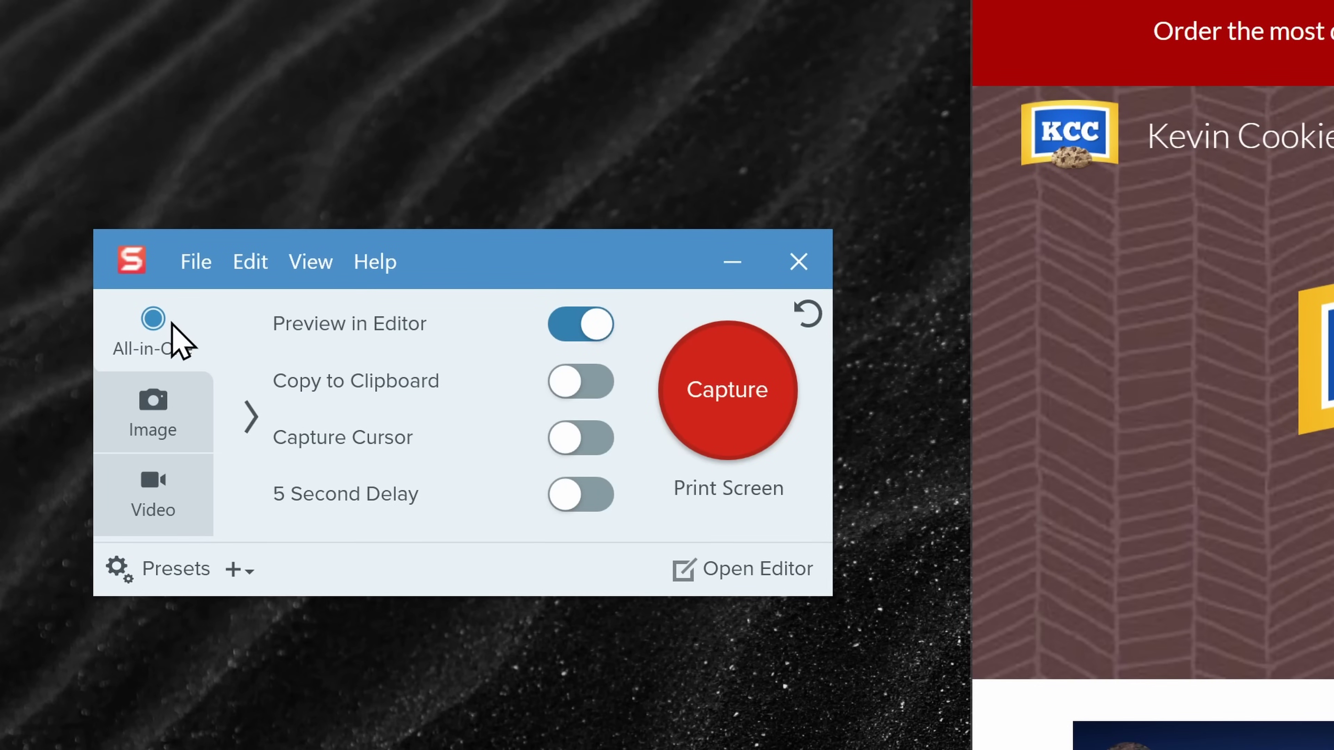
Step: Set up a video capture of the Chrome window with the webcam enabled
{"action": "left_click", "coordinate": [734, 387]}
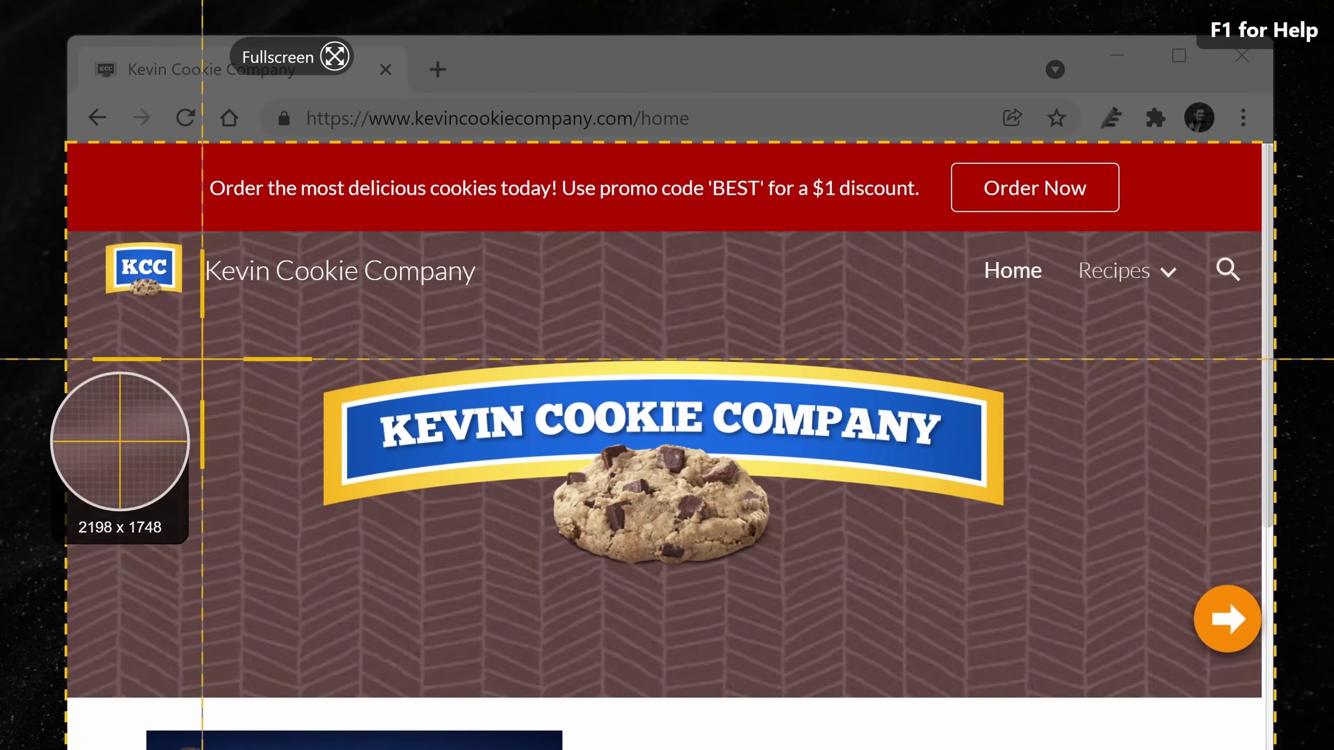
{"action": "left_click", "coordinate": [202, 358]}
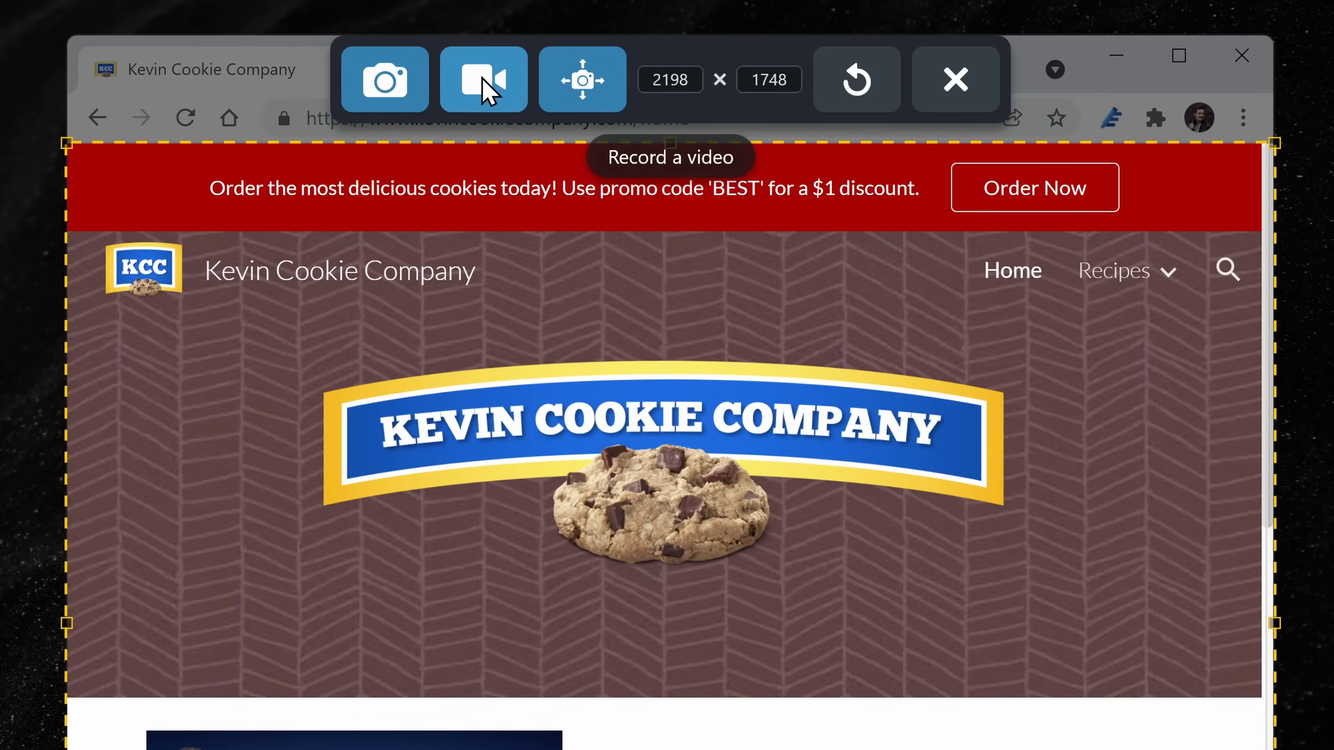
{"action": "left_click", "coordinate": [486, 86]}
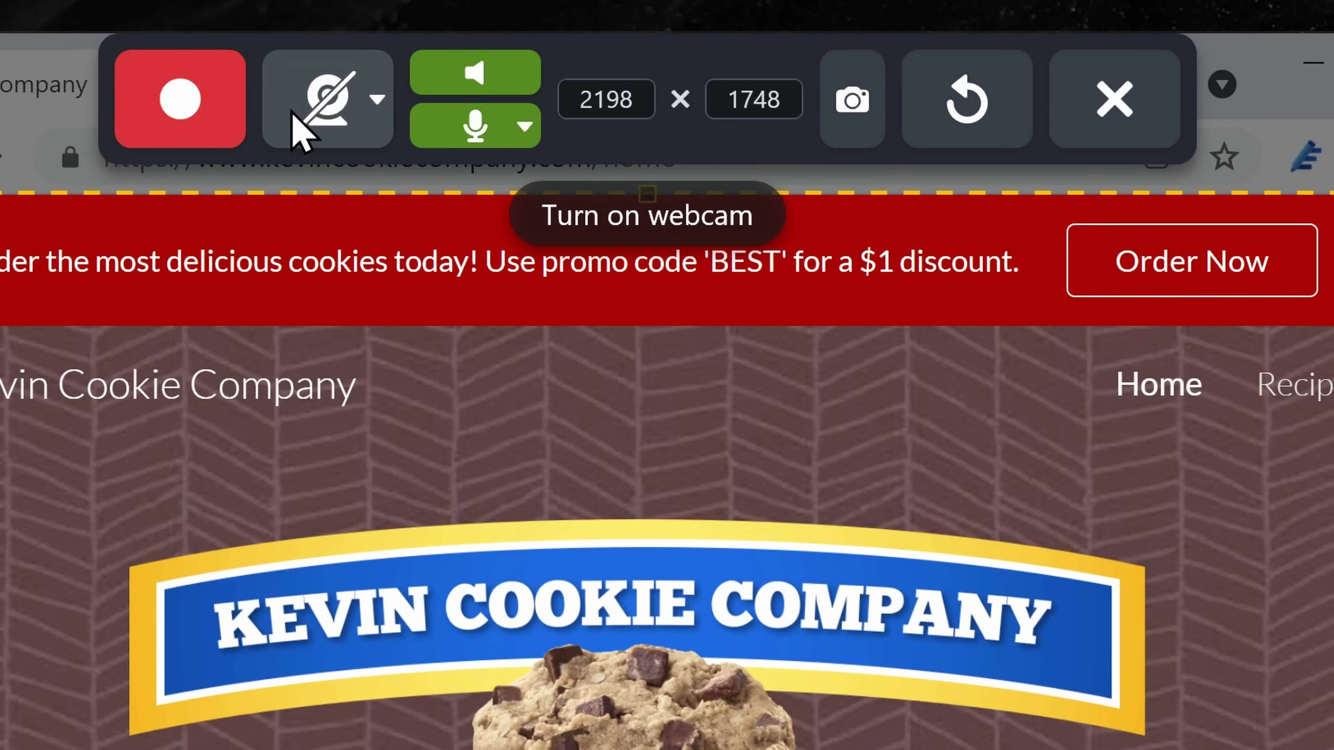
{"action": "left_click", "coordinate": [323, 106]}
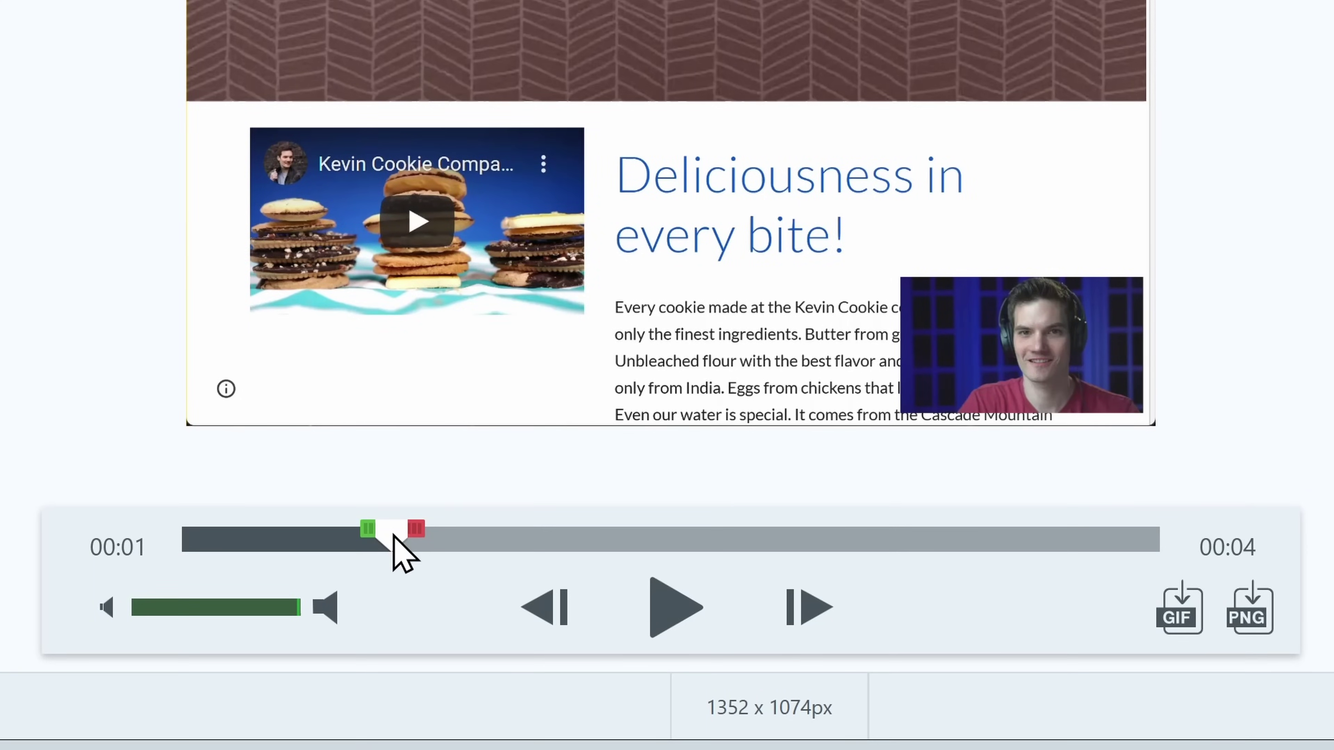
Step: Mark a short section of the recorded video on the timeline using the trim handles
{"action": "left_click_drag", "start_coordinate": [393, 533], "coordinate": [610, 551]}
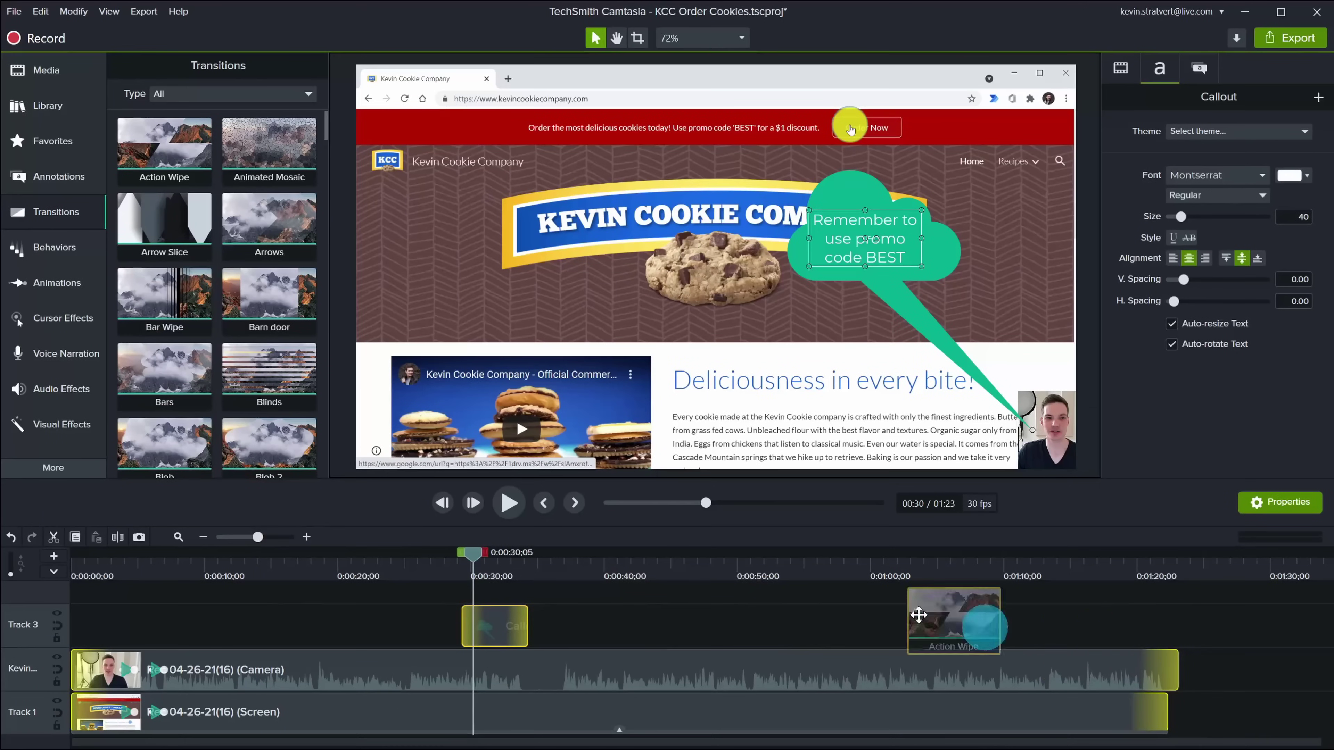
Step: Move the Action Wipe transition from 1:00 on Track 3 to the Camera clip's end
{"action": "left_click_drag", "start_coordinate": [918, 615], "coordinate": [101, 680]}
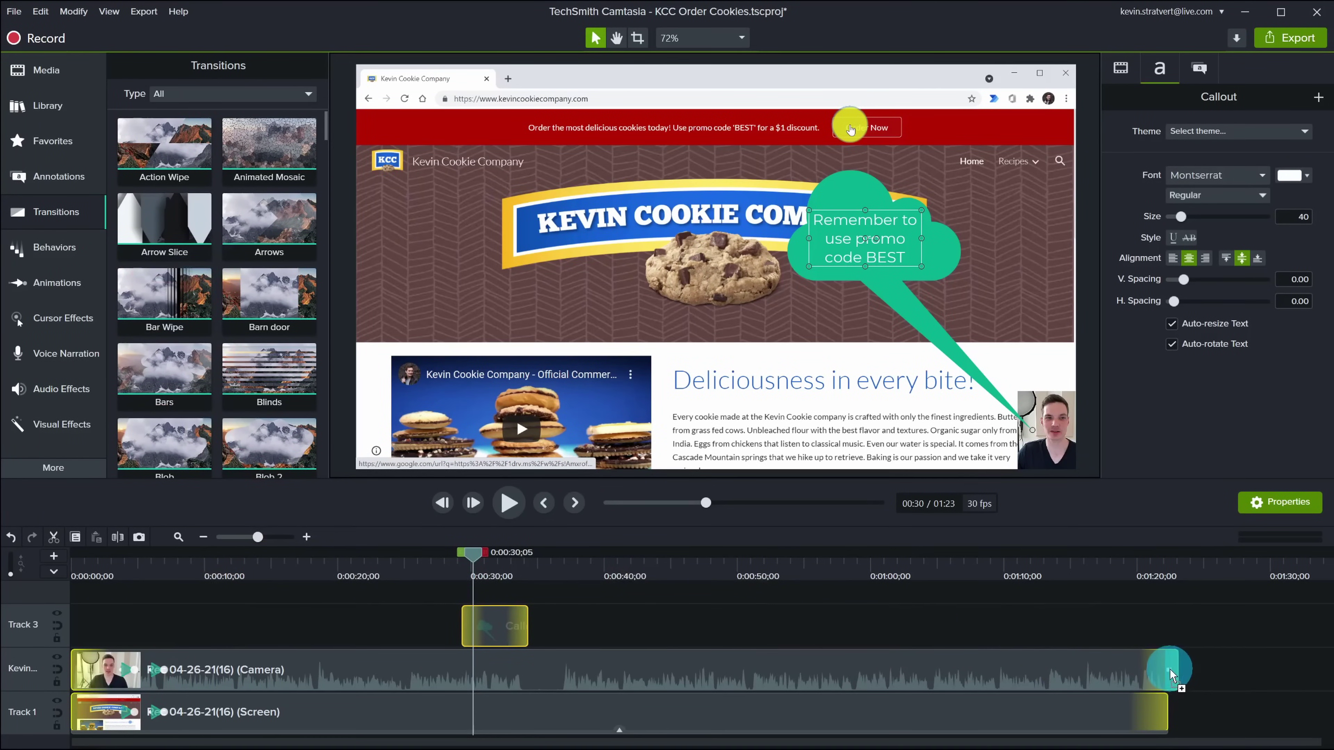